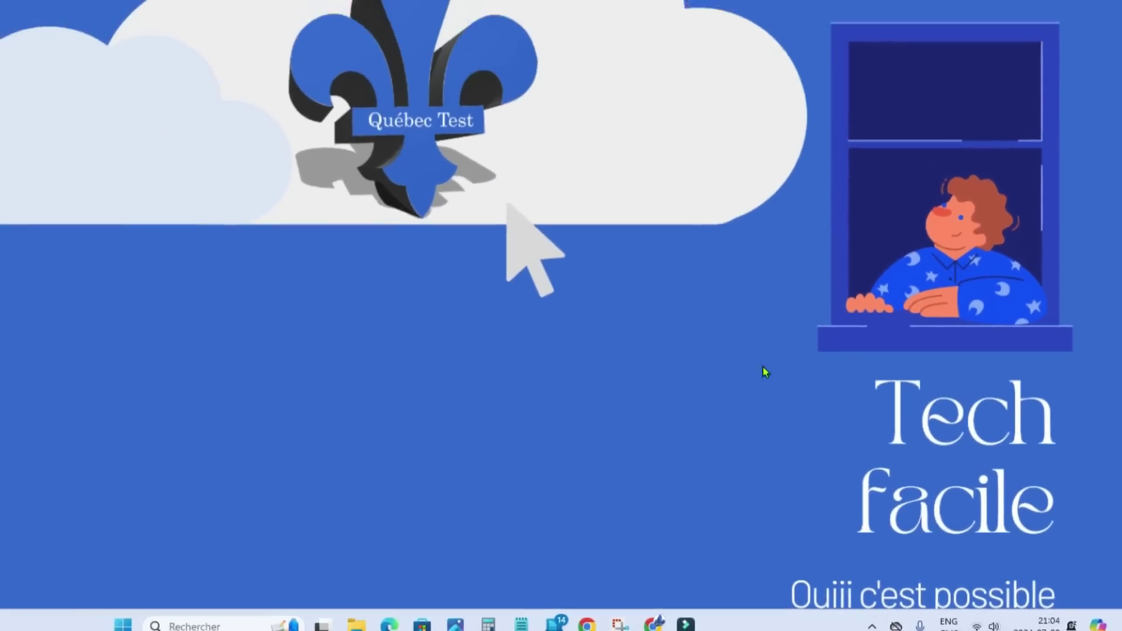
- Switch to Chrome and open the Confidentialité et sécurité section of its settings
{"action": "left_click", "coordinate": [710, 622]}
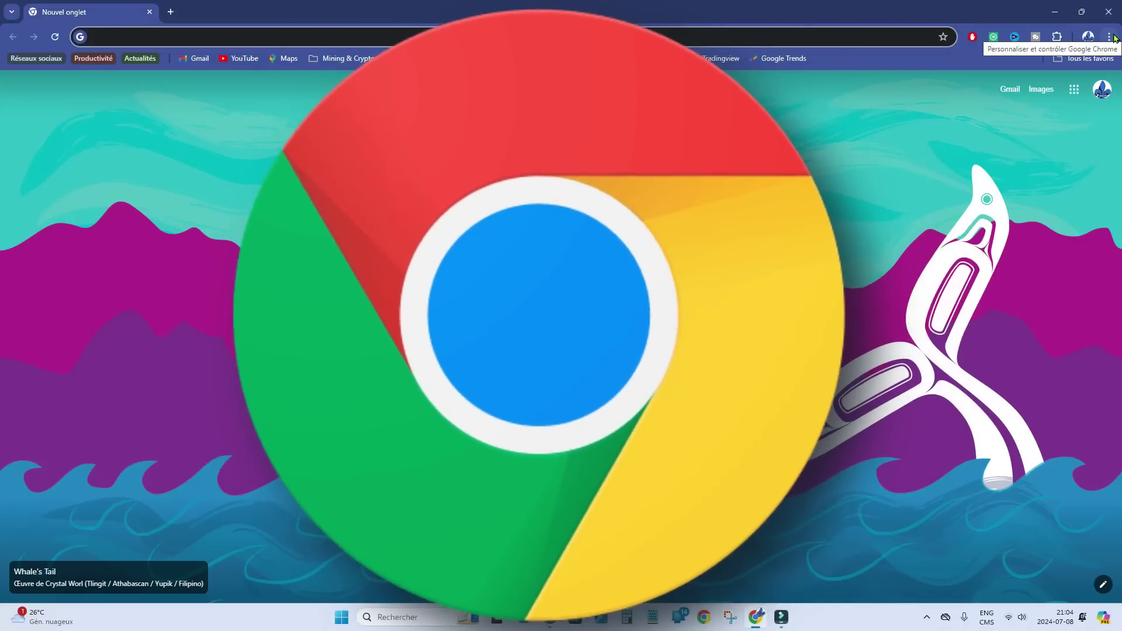
{"action": "left_click", "coordinate": [1110, 37]}
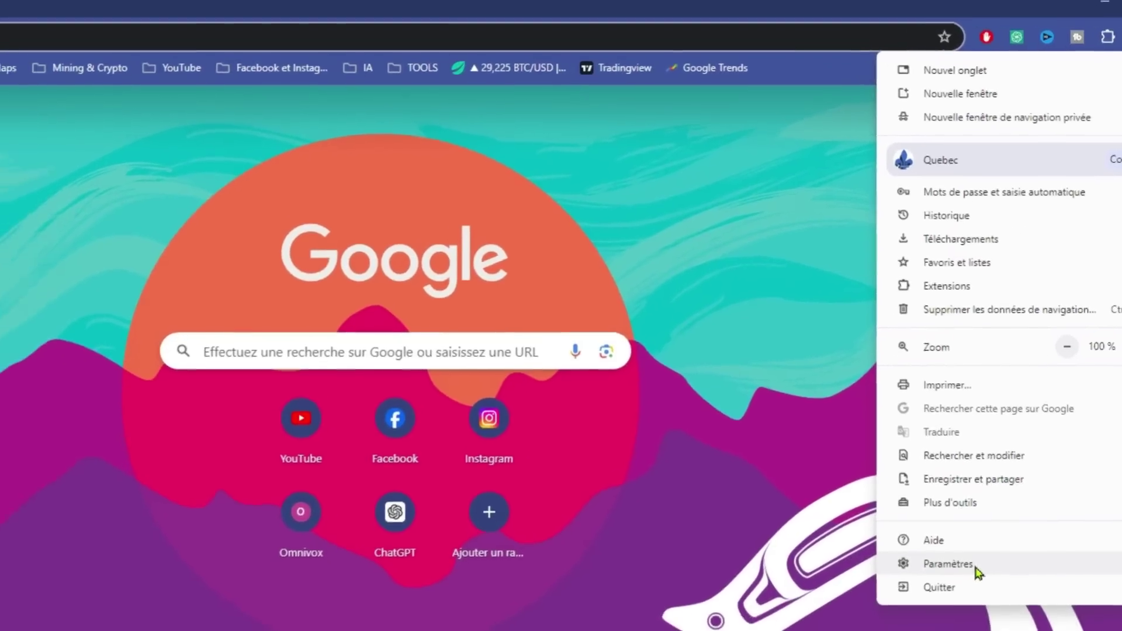
{"action": "left_click", "coordinate": [869, 579]}
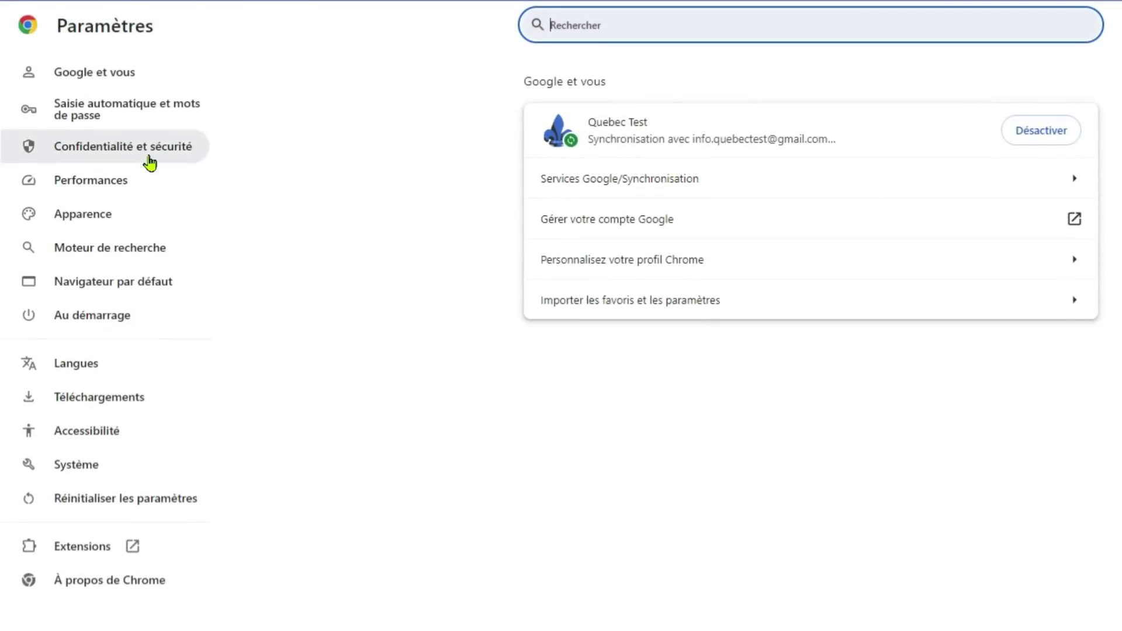
{"action": "left_click", "coordinate": [150, 158]}
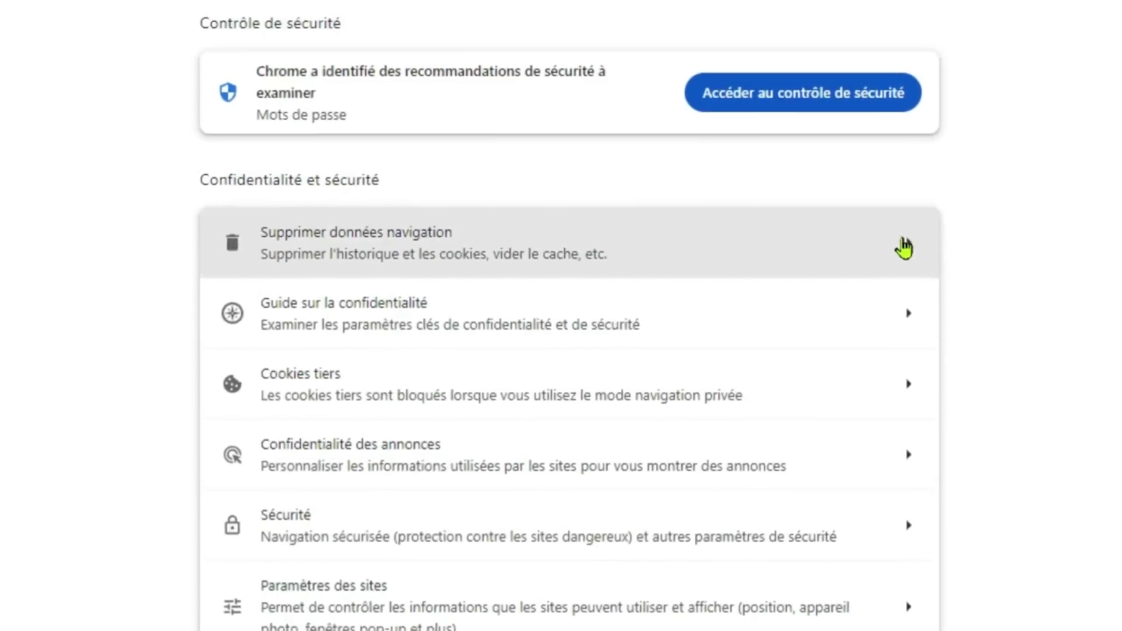
- Open Supprimer données navigation and set the general deletion period to Toutes les données
{"action": "left_click", "coordinate": [836, 188]}
{"action": "left_click", "coordinate": [552, 152]}
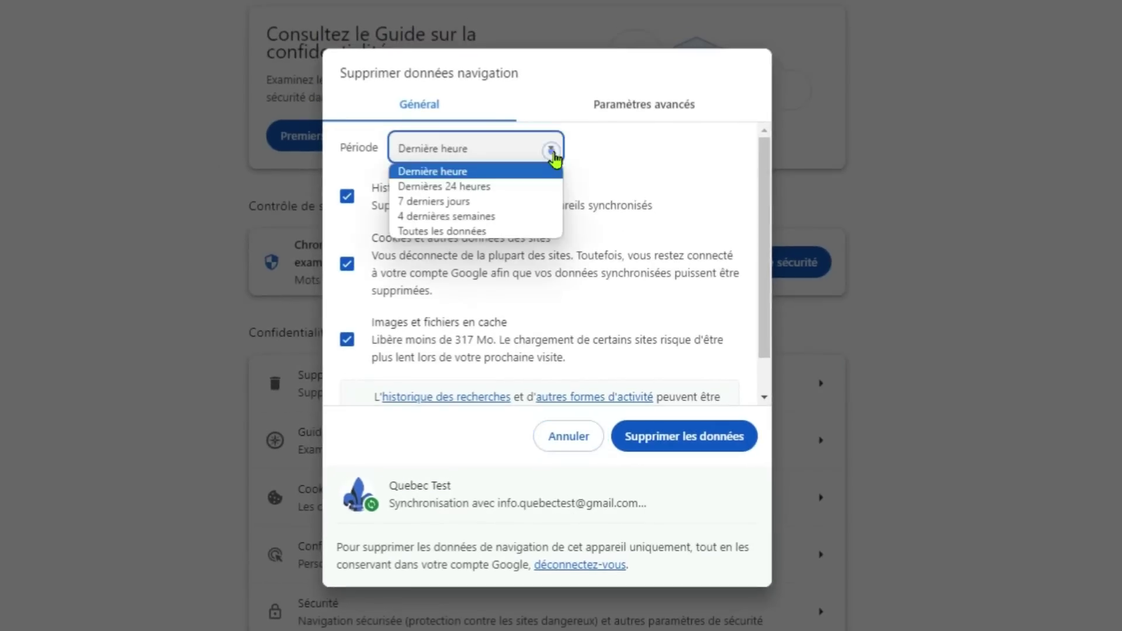
{"action": "left_click", "coordinate": [495, 232]}
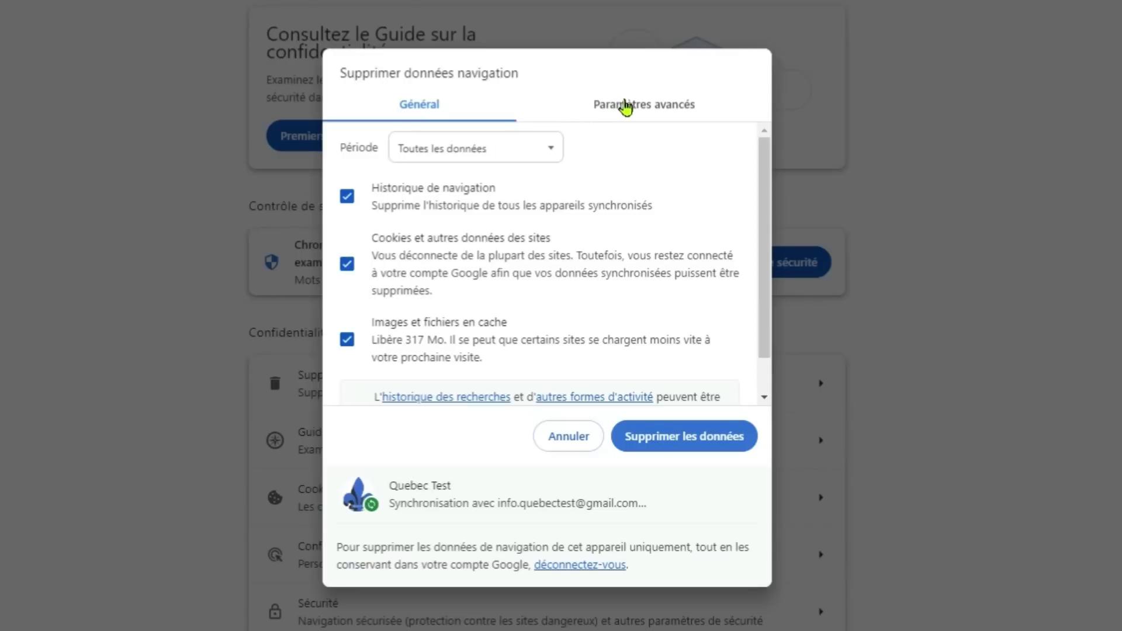
- Examine the data categories under the advanced options for deleting browsing data
{"action": "left_click", "coordinate": [631, 115]}
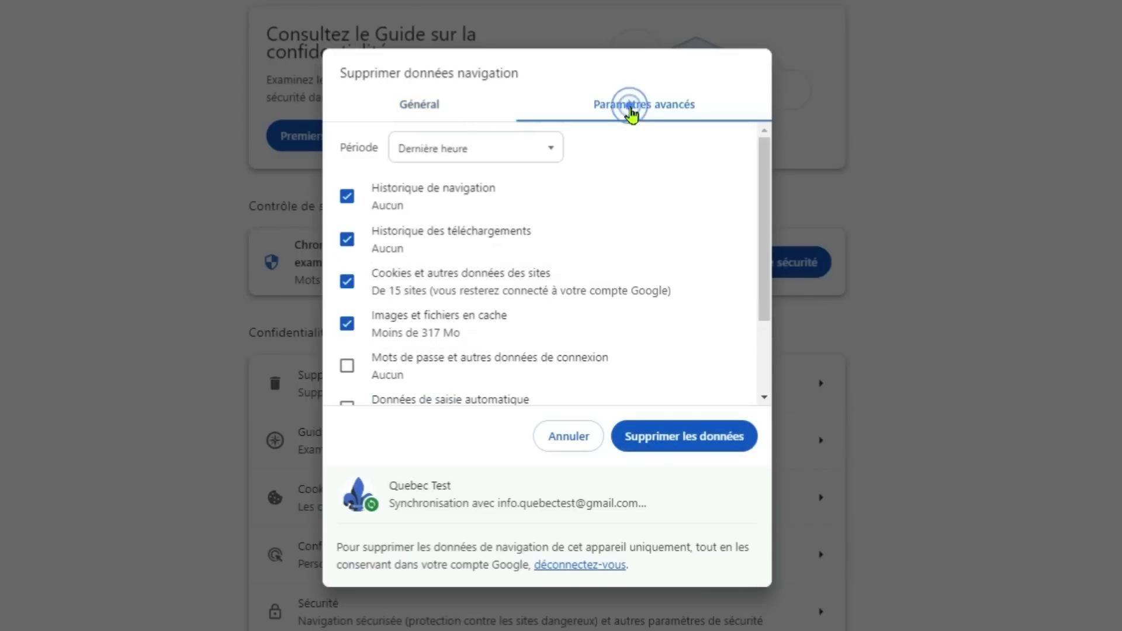
{"action": "scroll", "coordinate": [473, 204], "scroll_direction": "down", "scroll_amount": 2}
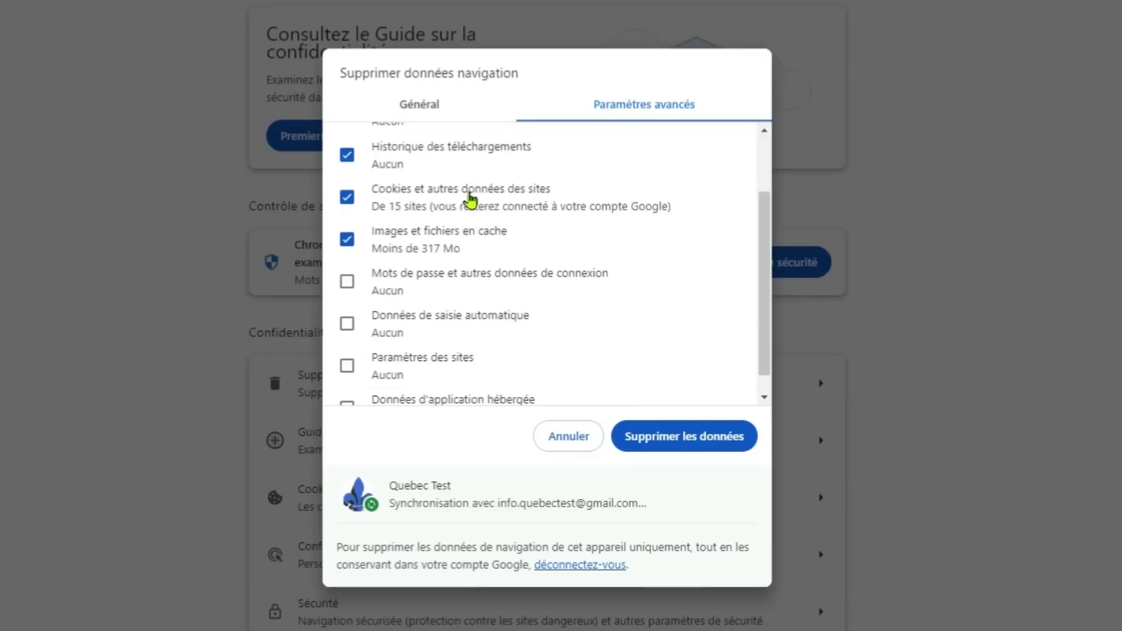
{"action": "scroll", "coordinate": [466, 195], "scroll_direction": "up", "scroll_amount": 2}
{"action": "left_click", "coordinate": [509, 160]}
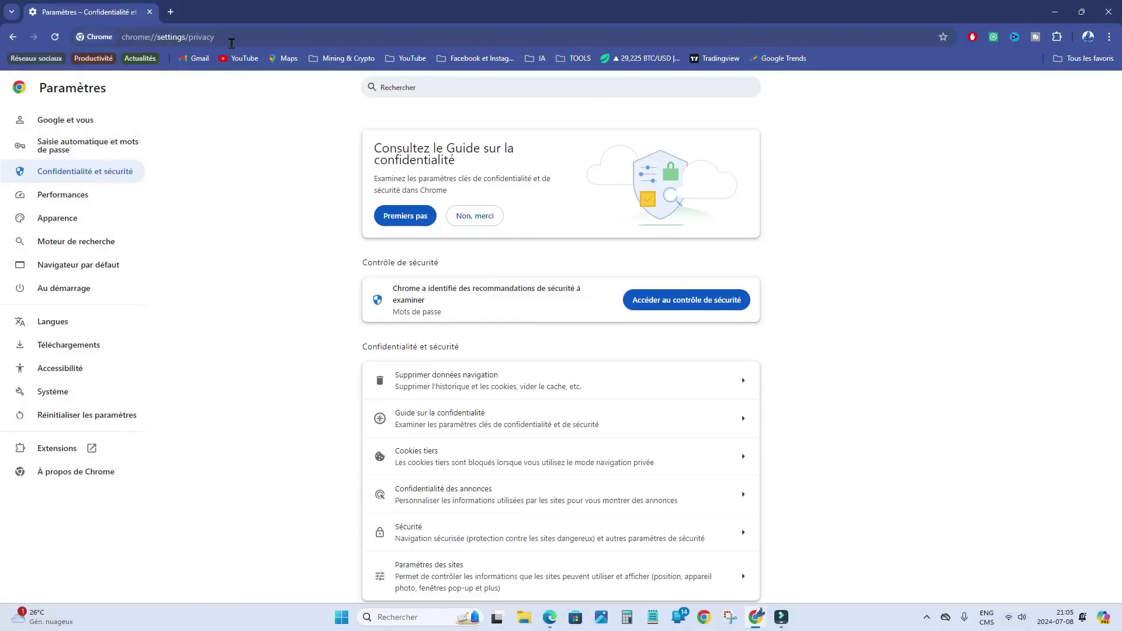
- Go to chrome://extensions to list the installed Chrome extensions
{"action": "left_click", "coordinate": [236, 37]}
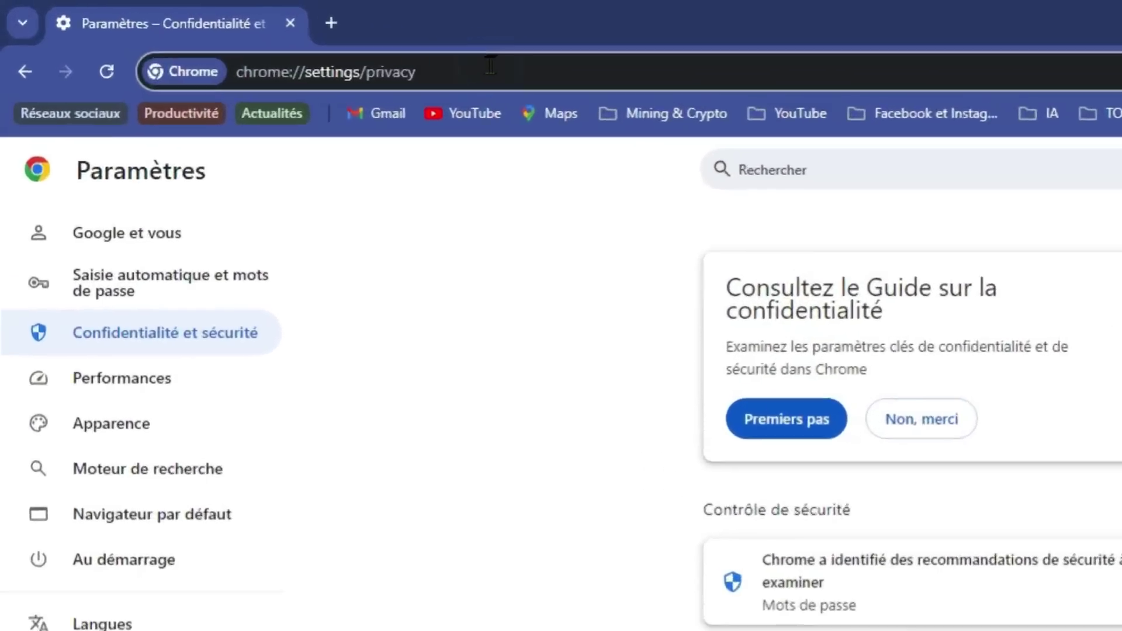
{"action": "key", "text": "BackSpace"}
{"action": "key", "text": "BackSpace"}
{"action": "key", "text": "BackSpace"}
{"action": "key", "text": "BackSpace"}
{"action": "key", "text": "BackSpace"}
{"action": "key", "text": "BackSpace"}
{"action": "key", "text": "BackSpace"}
{"action": "key", "text": "BackSpace"}
{"action": "key", "text": "BackSpace"}
{"action": "key", "text": "BackSpace"}
{"action": "key", "text": "BackSpace"}
{"action": "key", "text": "BackSpace"}
{"action": "key", "text": "BackSpace"}
{"action": "key", "text": "BackSpace"}
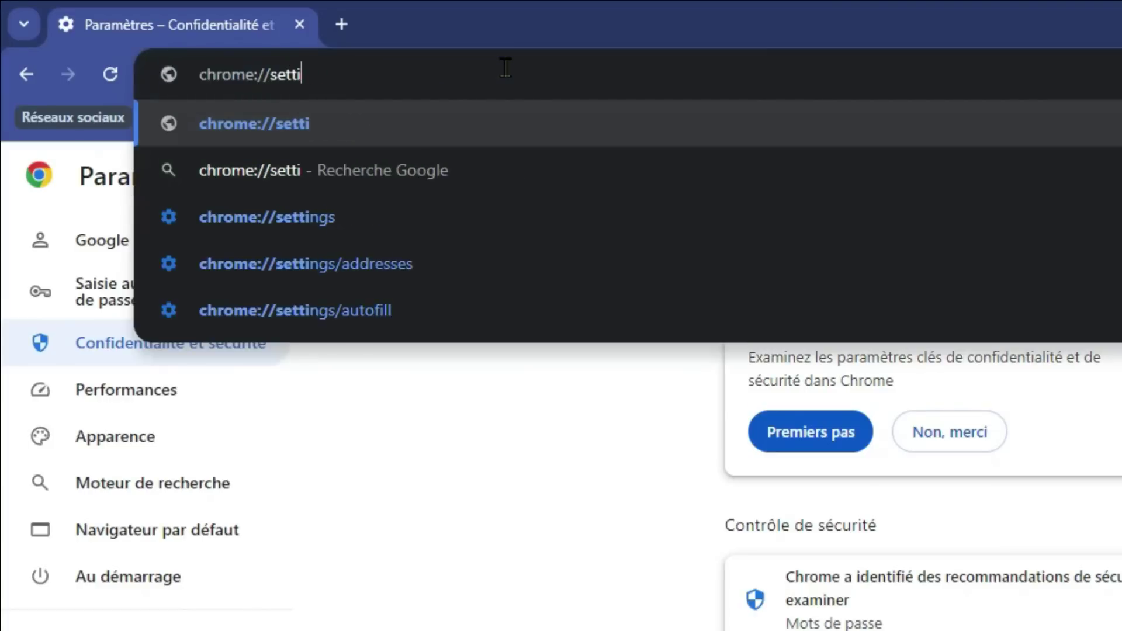
{"action": "key", "text": "BackSpace"}
{"action": "key", "text": "BackSpace"}
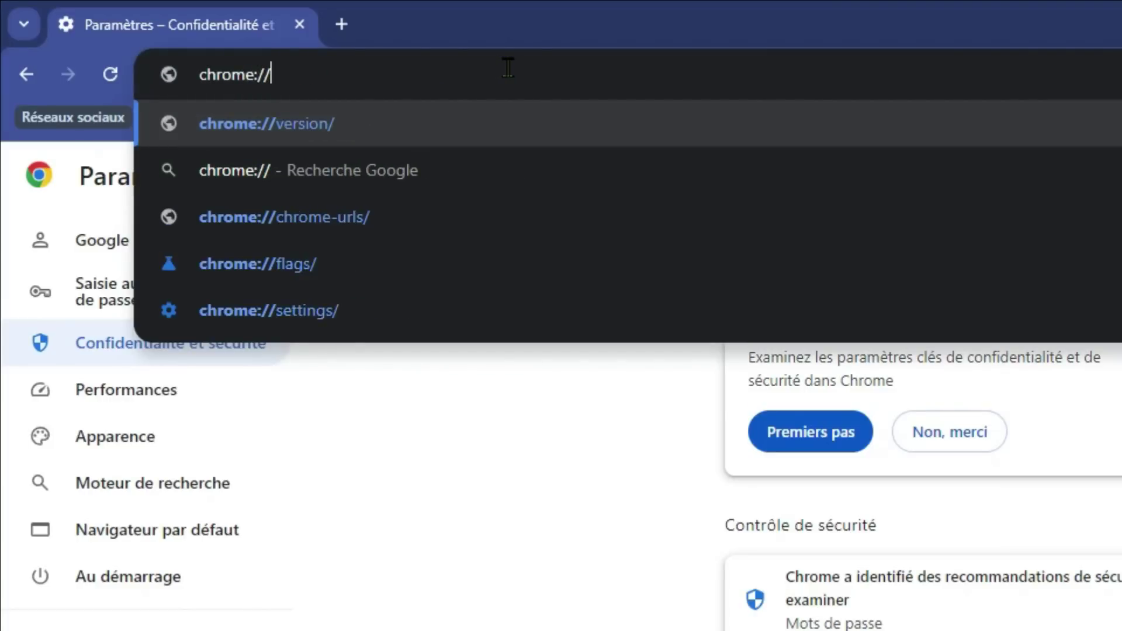
{"action": "type", "text": "ext"}
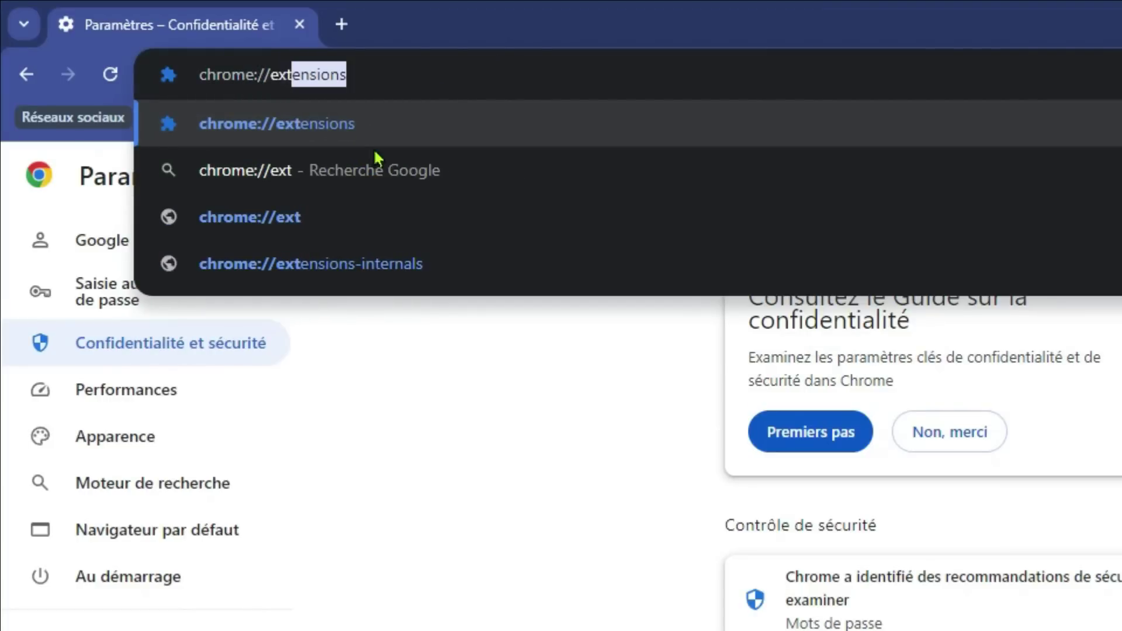
{"action": "key", "text": "Return"}
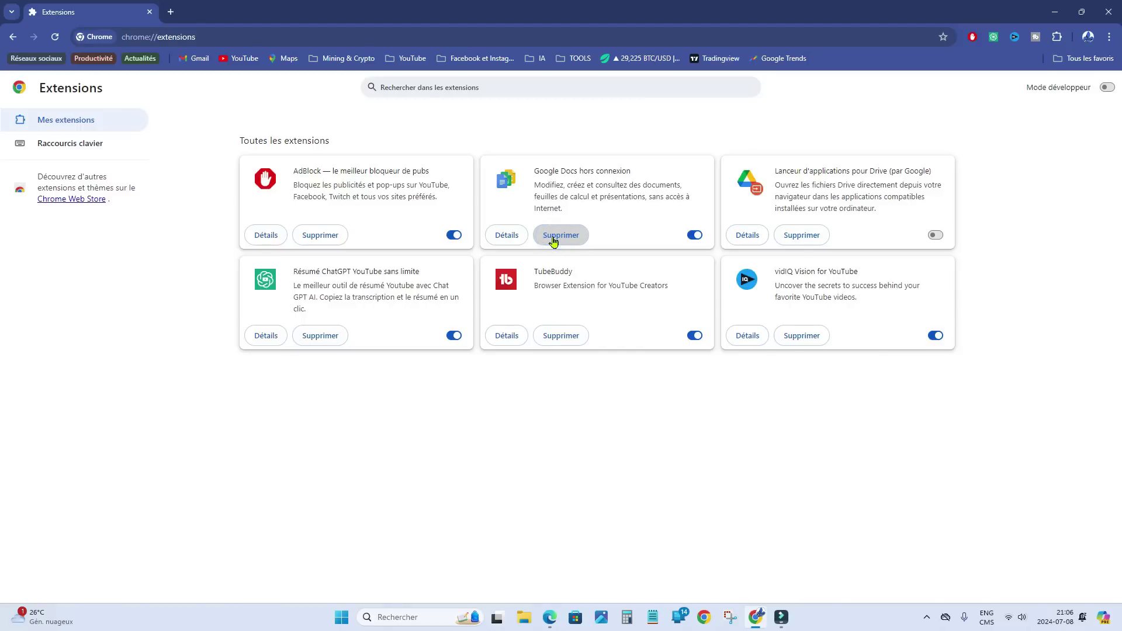
- Disable and remove the Google Docs hors connexion extension, and also remove Lanceur d'applications pour Drive
{"action": "left_click", "coordinate": [693, 235]}
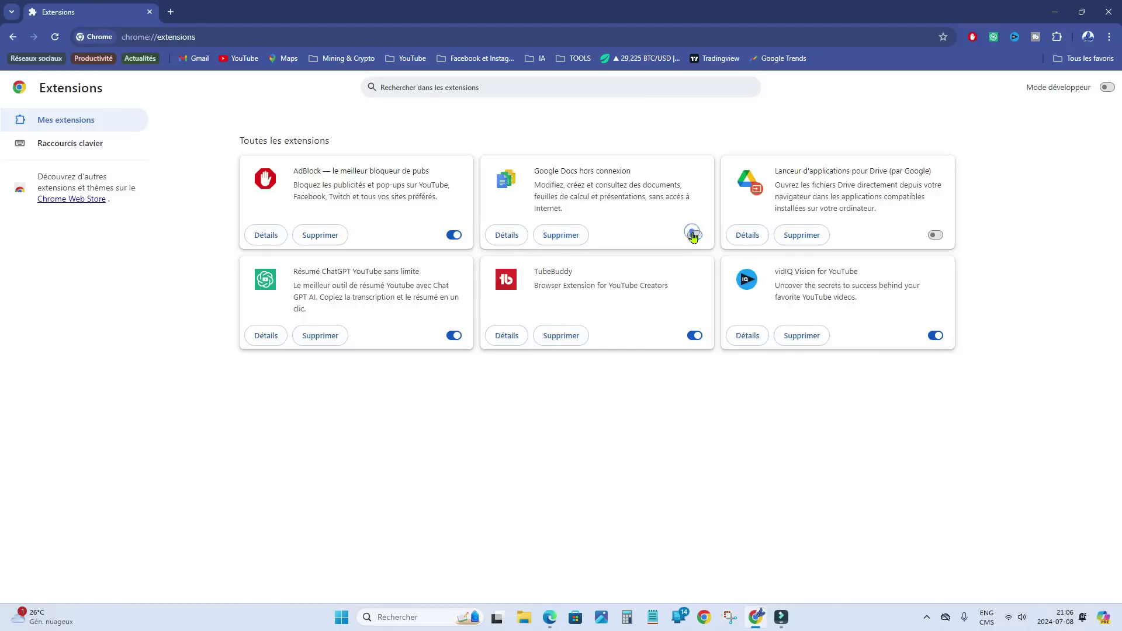
{"action": "left_click", "coordinate": [554, 236]}
{"action": "left_click", "coordinate": [967, 140]}
- Restore Chrome's settings to their defaults and confirm the reset
{"action": "left_click", "coordinate": [1110, 37]}
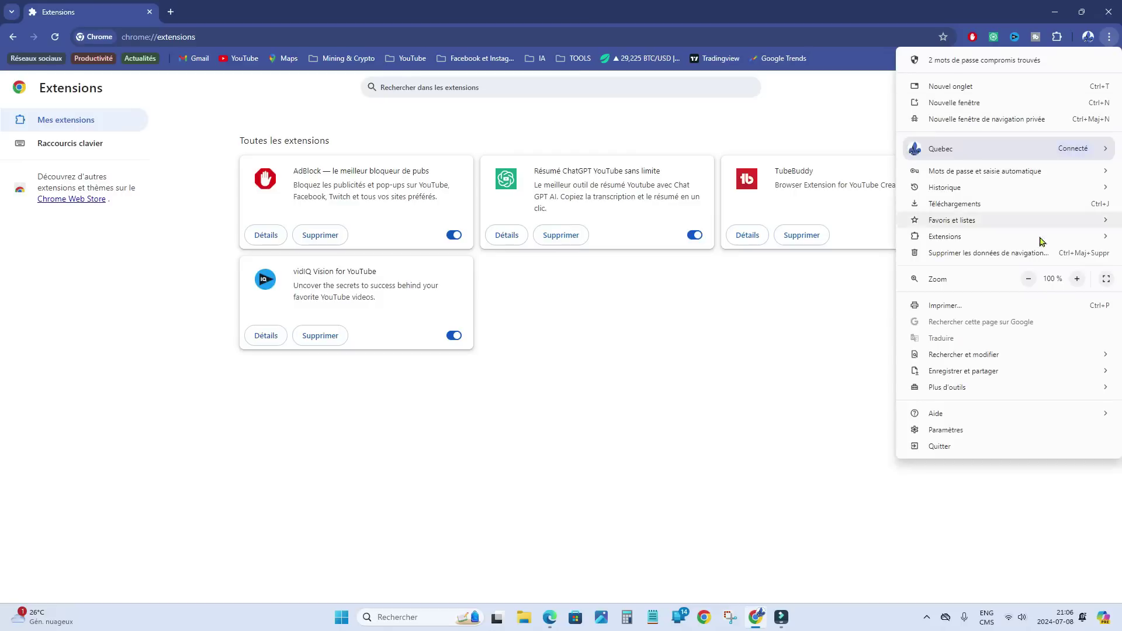
{"action": "left_click", "coordinate": [946, 430]}
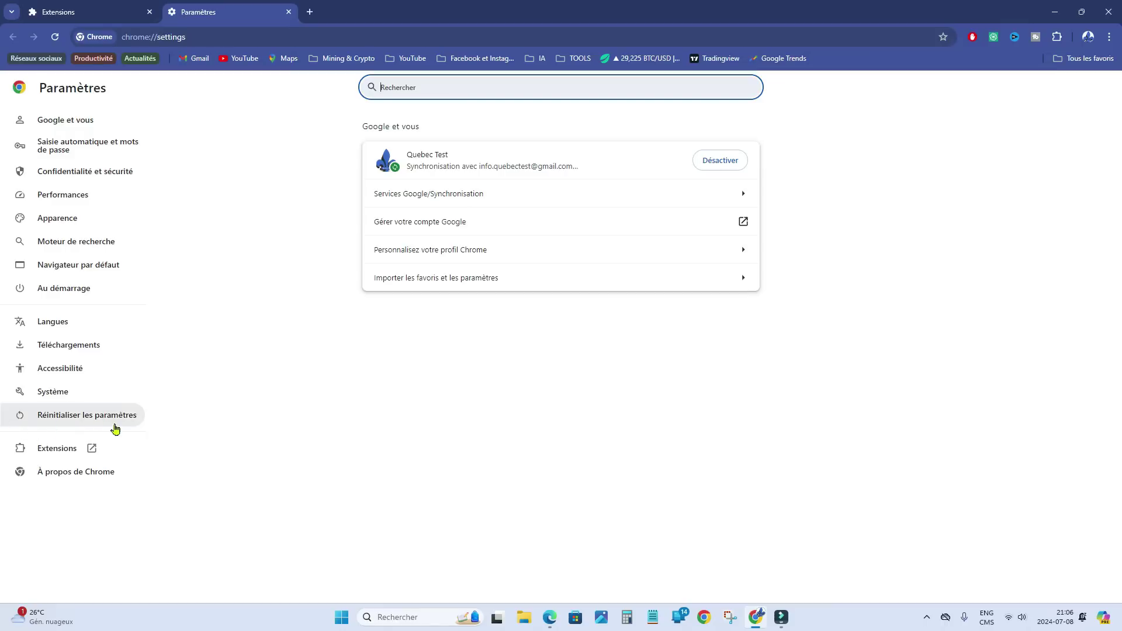
{"action": "left_click", "coordinate": [74, 421]}
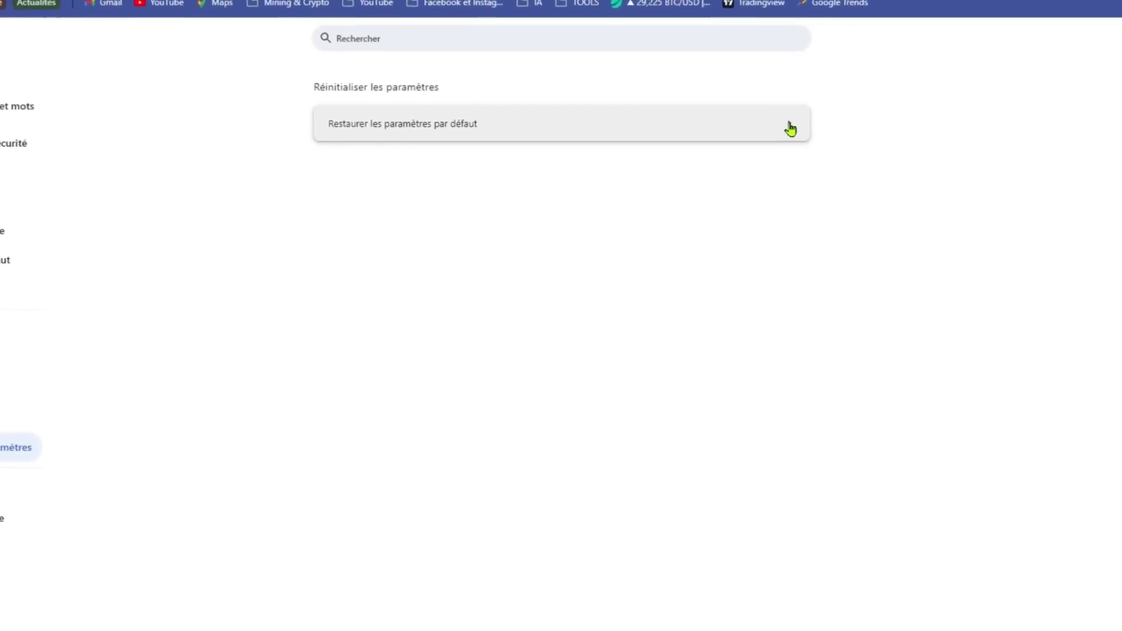
{"action": "left_click", "coordinate": [820, 104]}
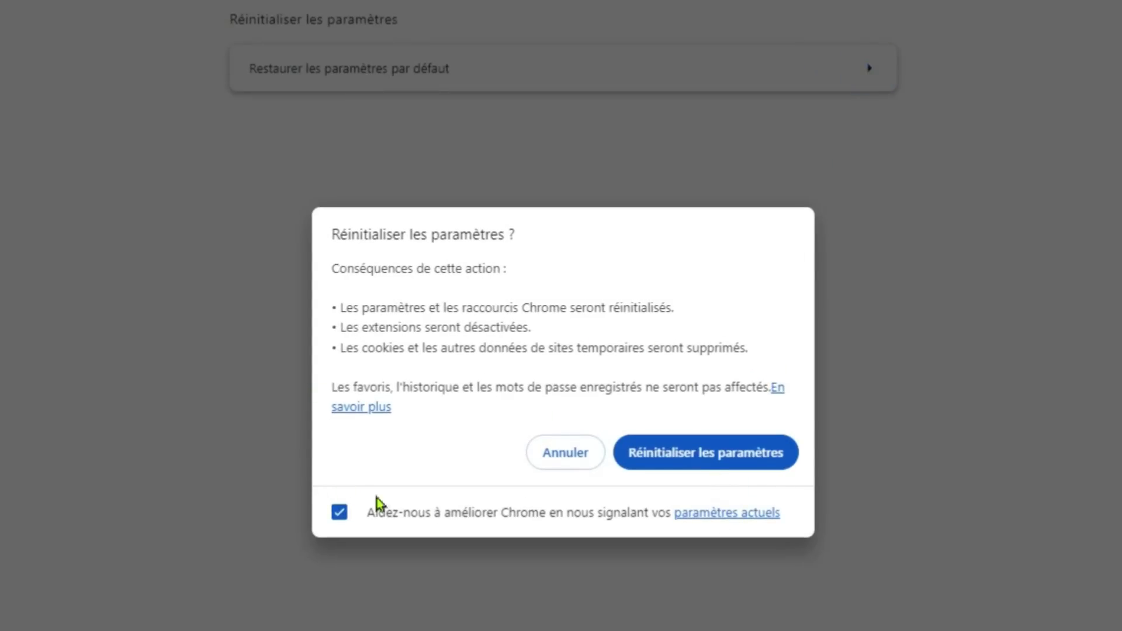
{"action": "left_click", "coordinate": [741, 461]}
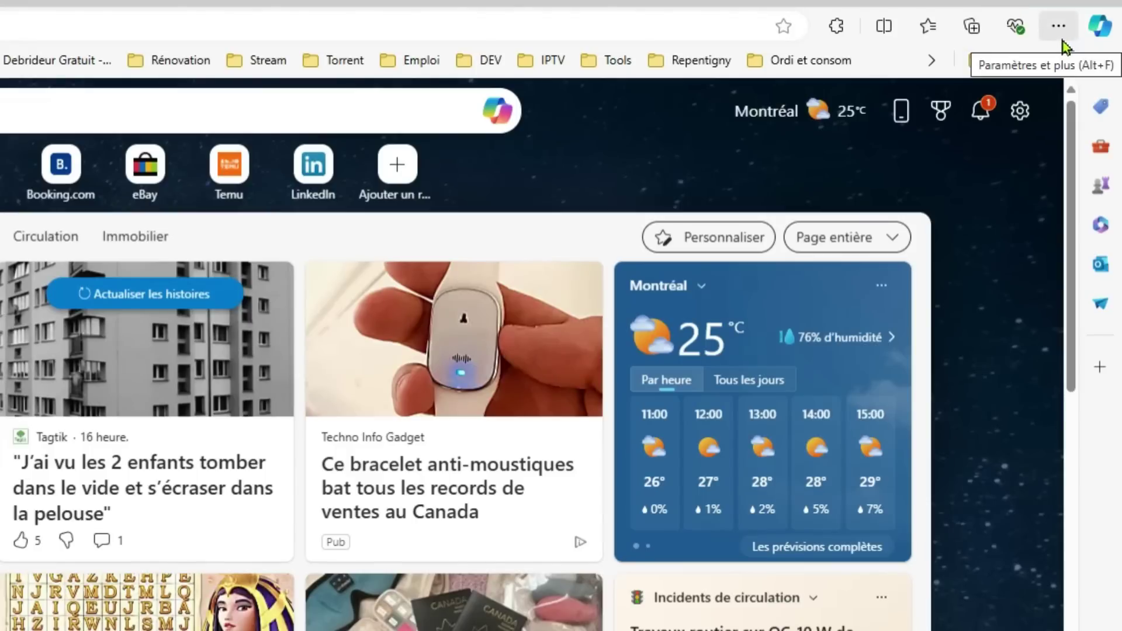
- Switch to Microsoft Edge and open the Confidentialité, recherche et services section of its settings
{"action": "left_click", "coordinate": [1059, 26]}
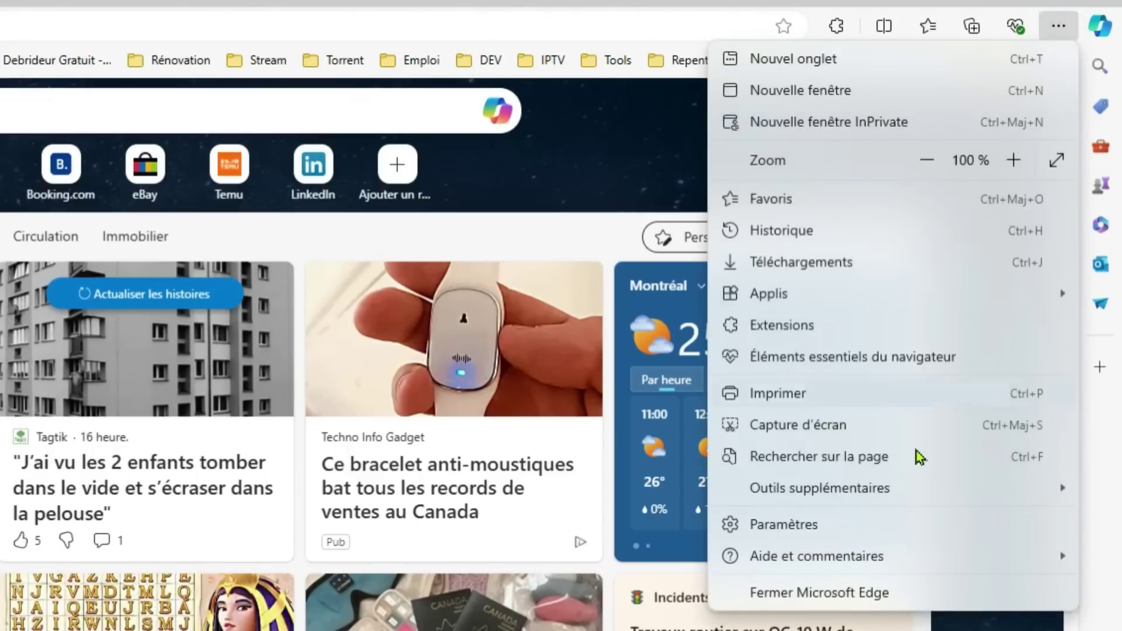
{"action": "left_click", "coordinate": [856, 528]}
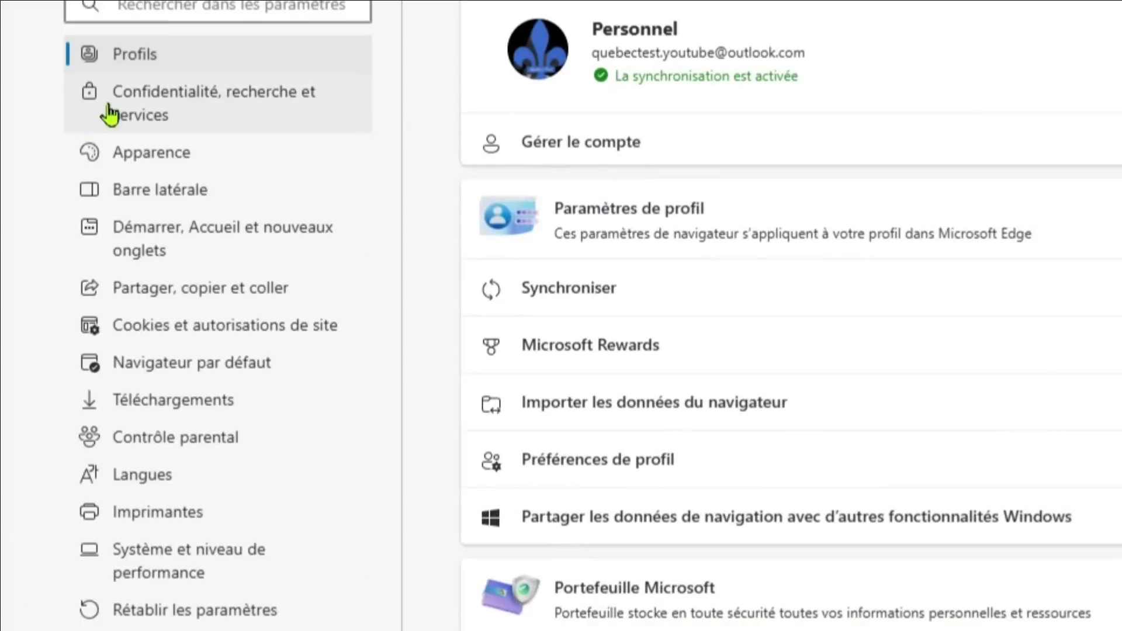
{"action": "left_click", "coordinate": [208, 121]}
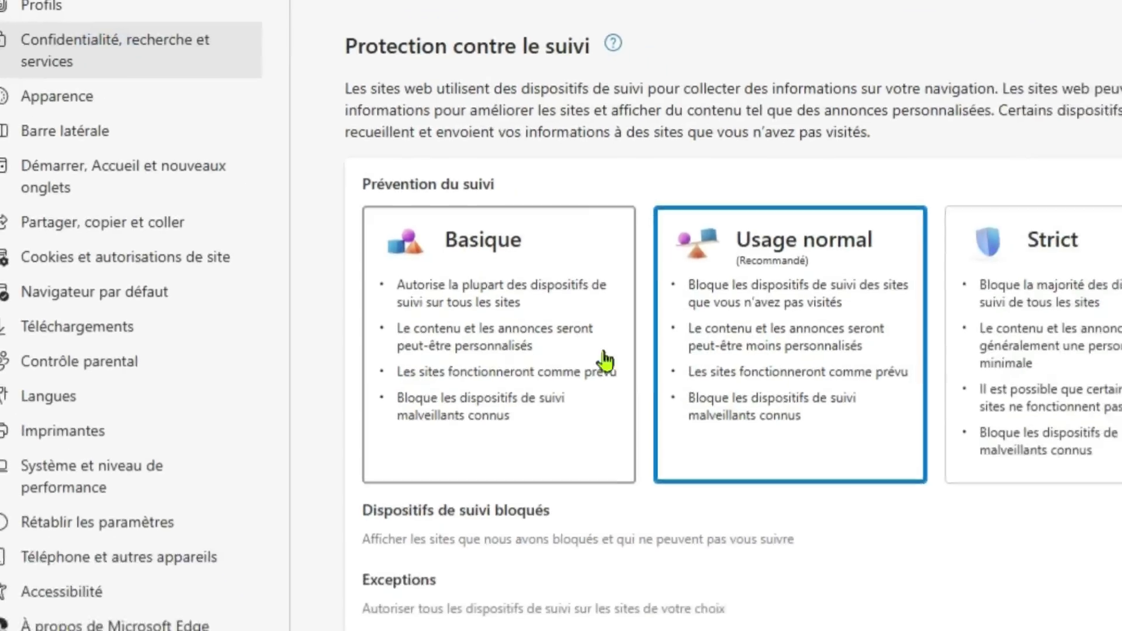
- Try to clear the Edge browsing data immediately with the time range À tout moment
{"action": "scroll", "coordinate": [672, 450], "scroll_direction": "down", "scroll_amount": 10}
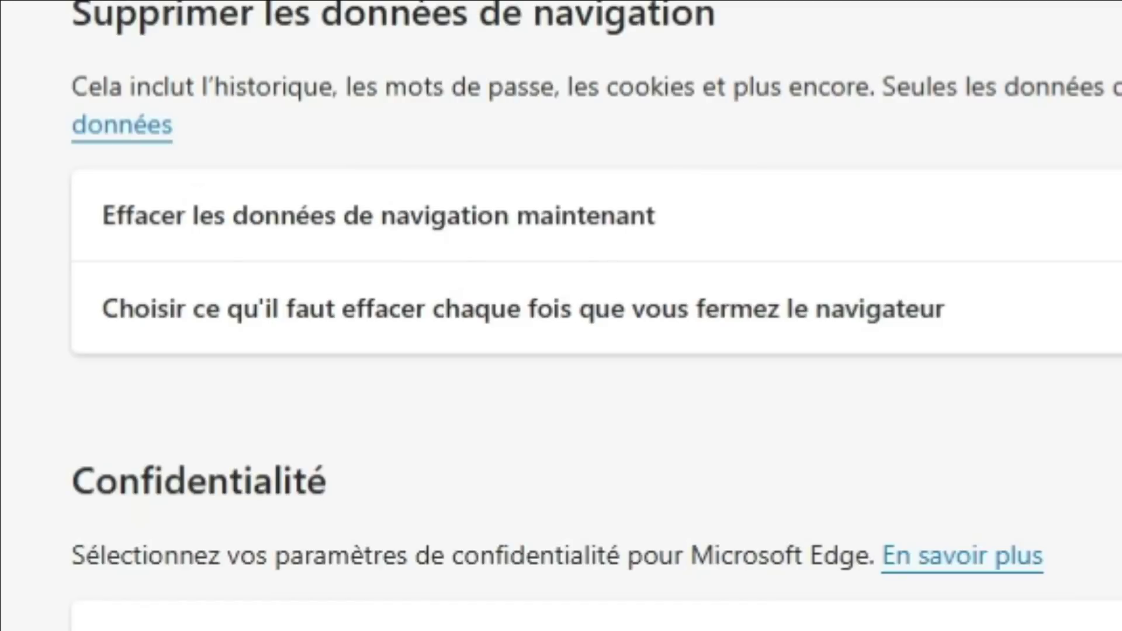
{"action": "left_click", "coordinate": [828, 203]}
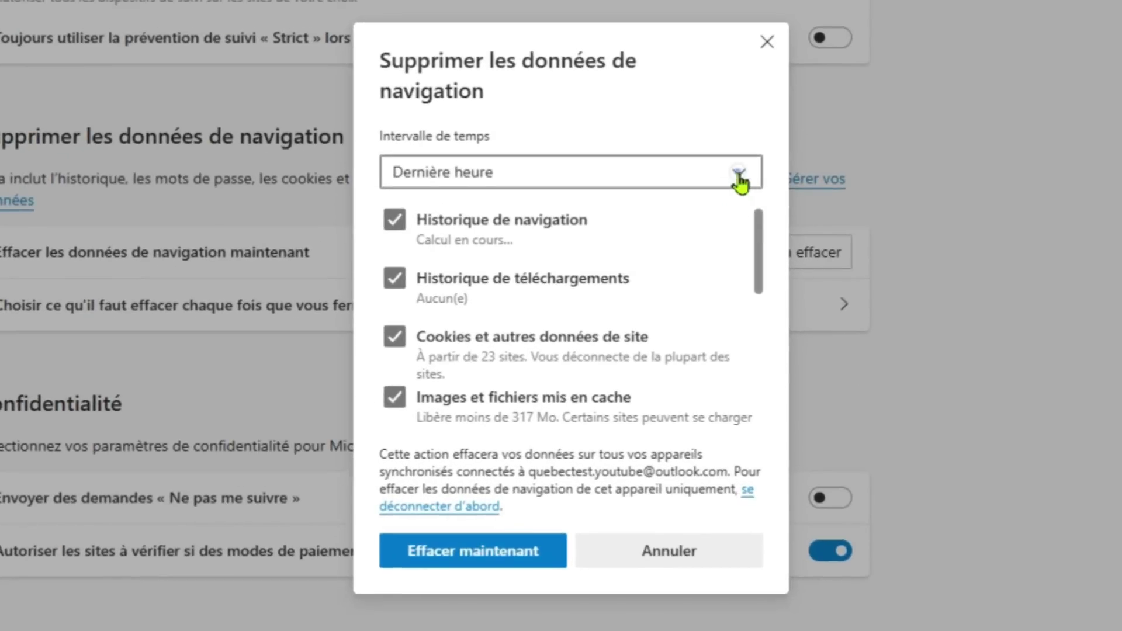
{"action": "left_click", "coordinate": [739, 173]}
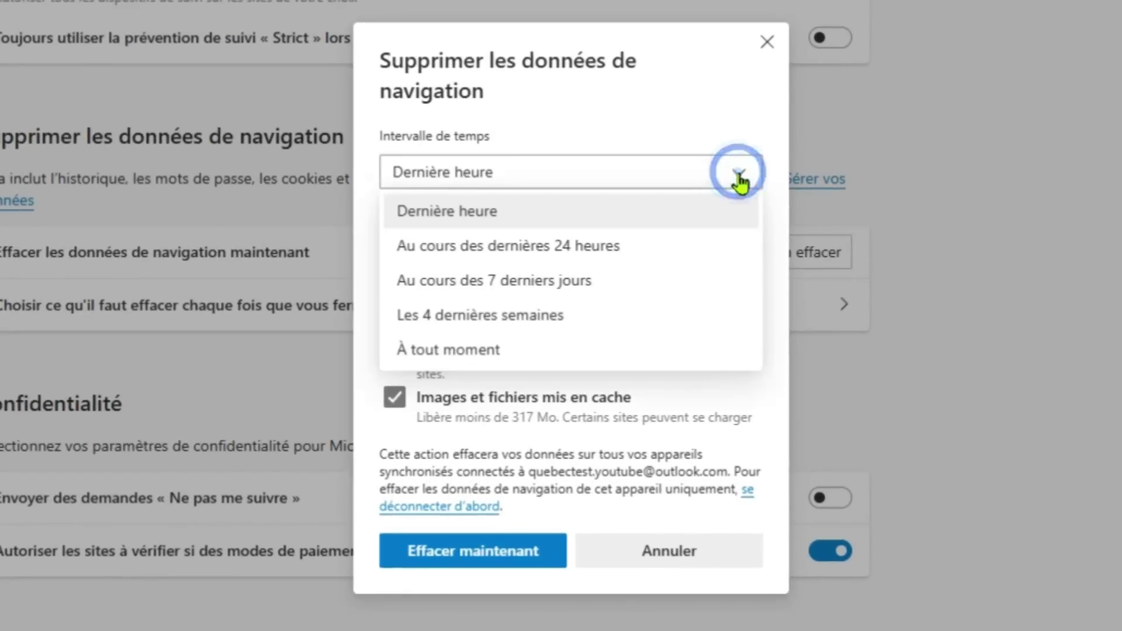
{"action": "left_click", "coordinate": [682, 368]}
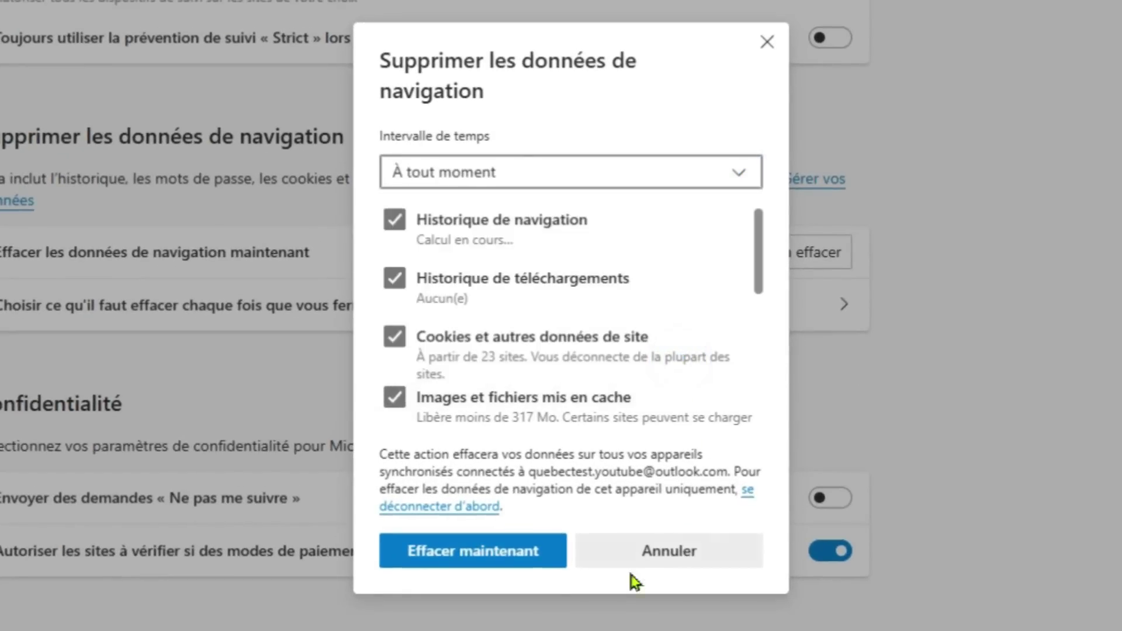
{"action": "left_click", "coordinate": [496, 564]}
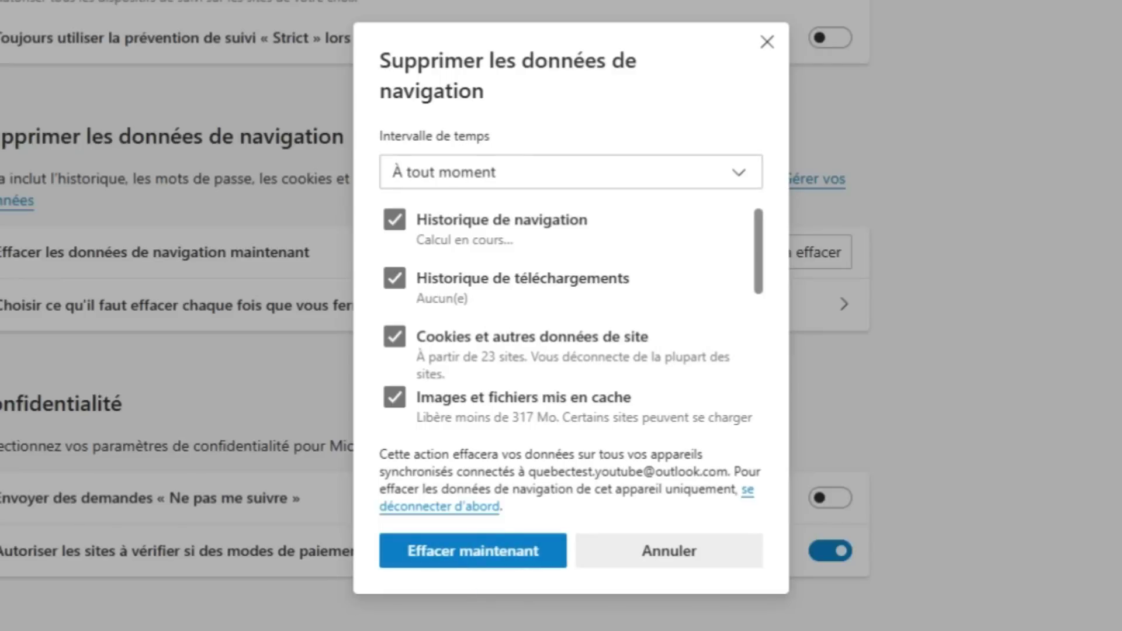
{"action": "left_click", "coordinate": [748, 553]}
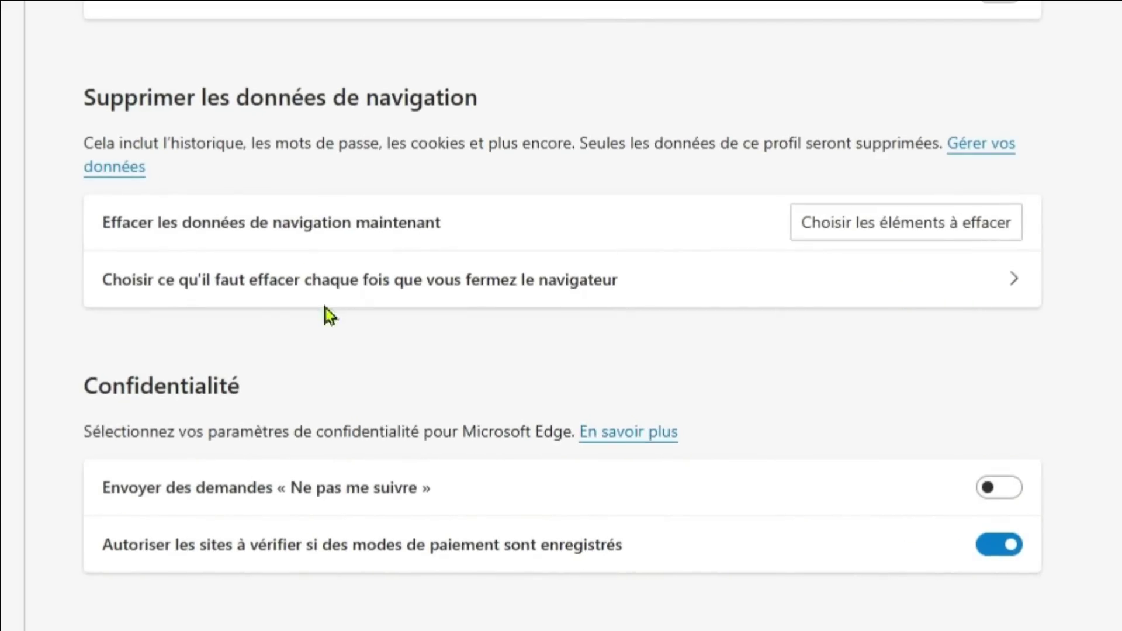
- Enable clearing of all seven data categories each time Edge closes, and return to the privacy settings
{"action": "left_click", "coordinate": [890, 301]}
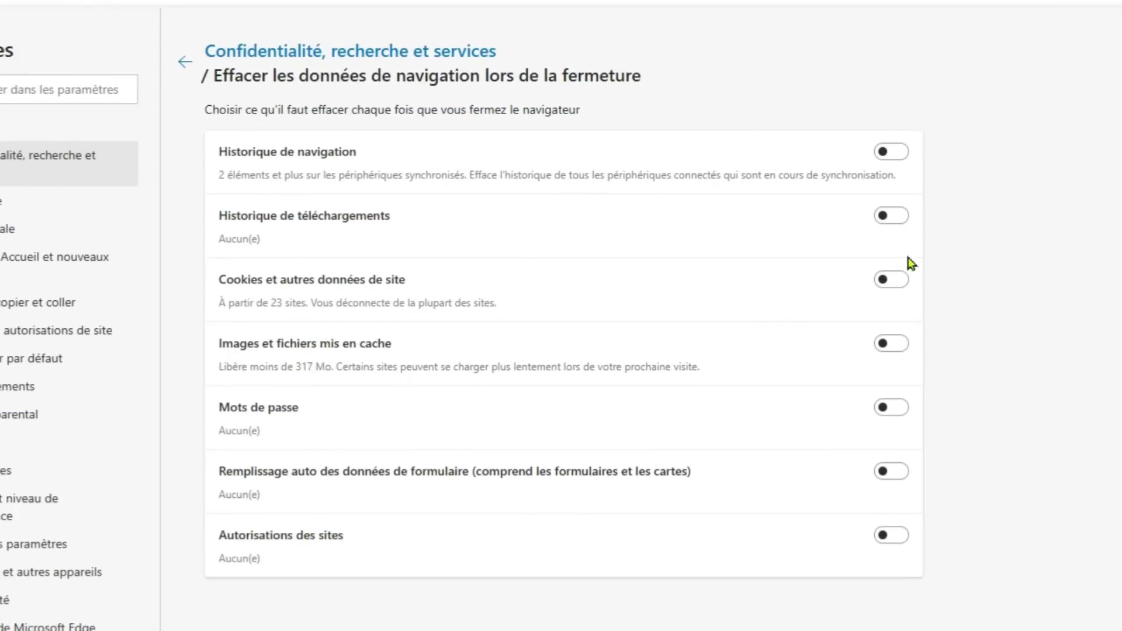
{"action": "left_click", "coordinate": [893, 154]}
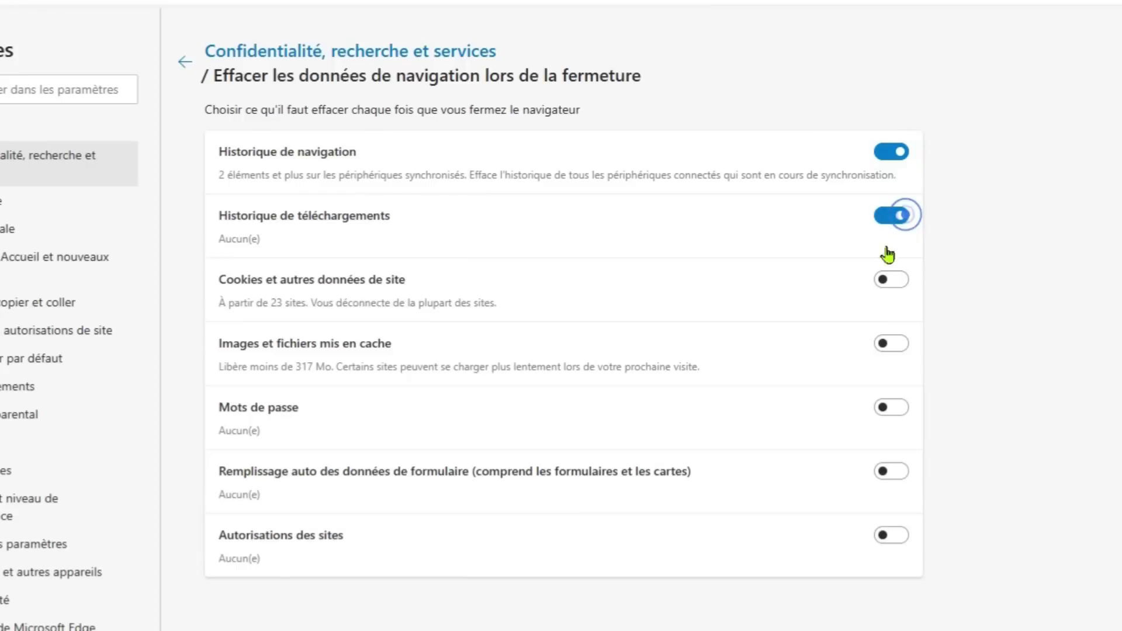
{"action": "left_click", "coordinate": [903, 283]}
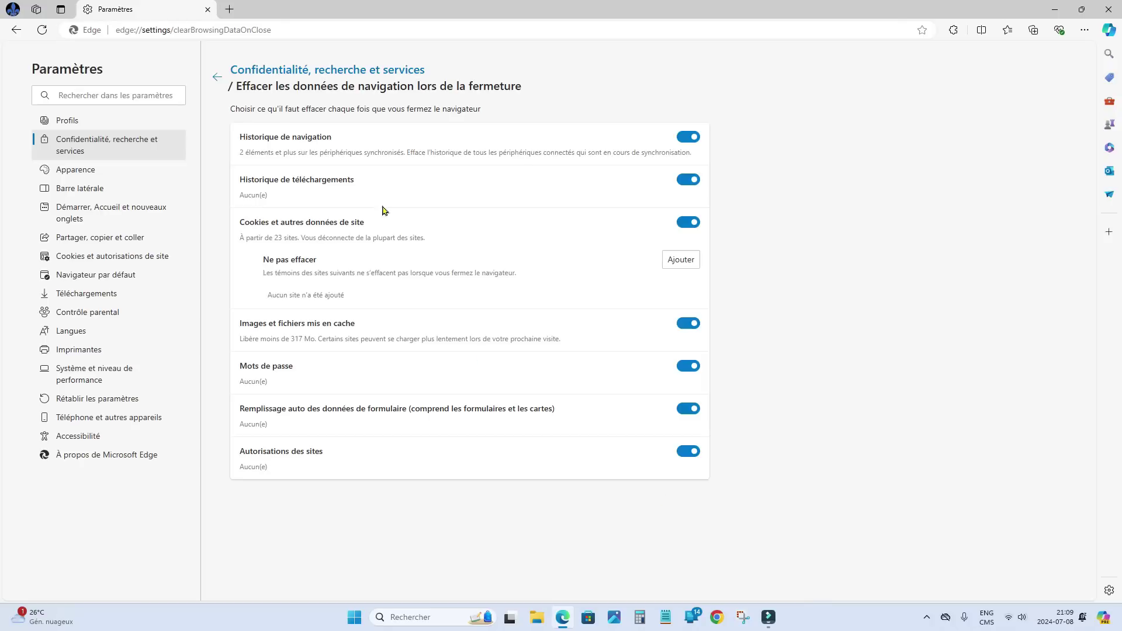
{"action": "left_click", "coordinate": [215, 77]}
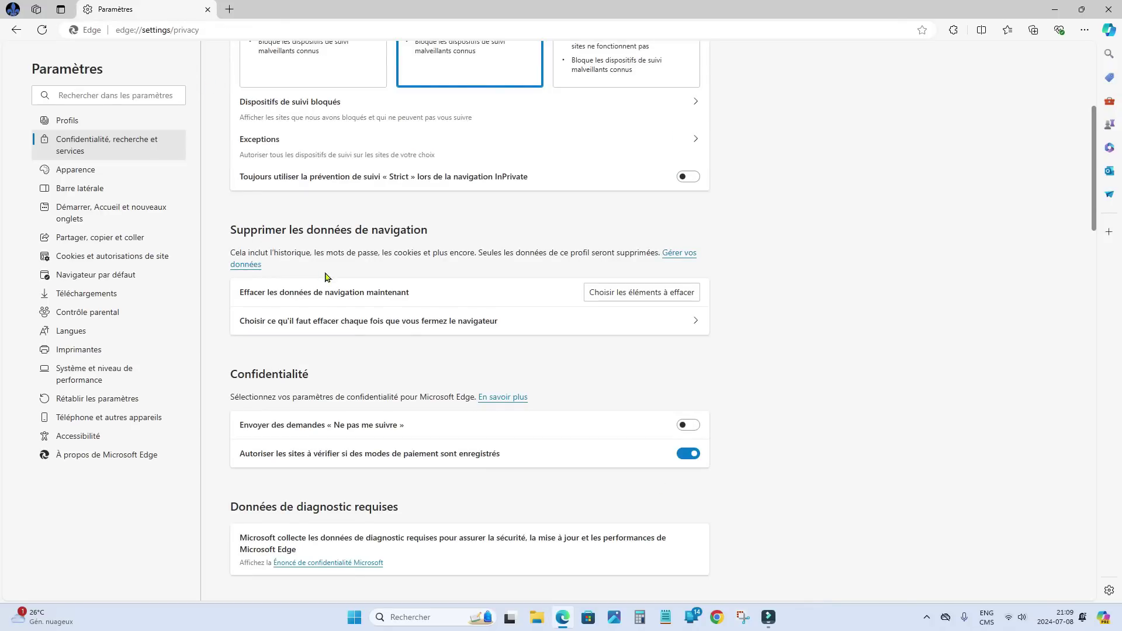
- Open the Extensions page in Edge by changing the address to edge://extensions
{"action": "left_click", "coordinate": [218, 31]}
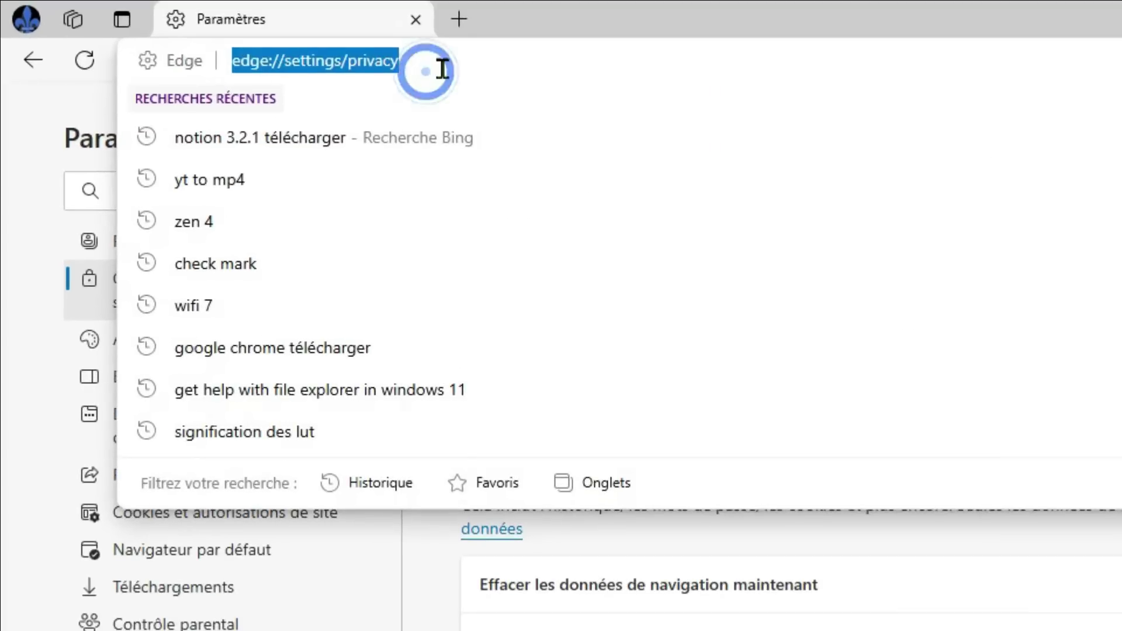
{"action": "left_click", "coordinate": [443, 69]}
{"action": "key", "text": "BackSpace"}
{"action": "key", "text": "BackSpace"}
{"action": "key", "text": "BackSpace"}
{"action": "key", "text": "BackSpace"}
{"action": "key", "text": "BackSpace"}
{"action": "key", "text": "BackSpace"}
{"action": "key", "text": "BackSpace"}
{"action": "key", "text": "BackSpace"}
{"action": "key", "text": "BackSpace"}
{"action": "key", "text": "BackSpace"}
{"action": "key", "text": "BackSpace"}
{"action": "key", "text": "BackSpace"}
{"action": "key", "text": "BackSpace"}
{"action": "key", "text": "BackSpace"}
{"action": "key", "text": "BackSpace"}
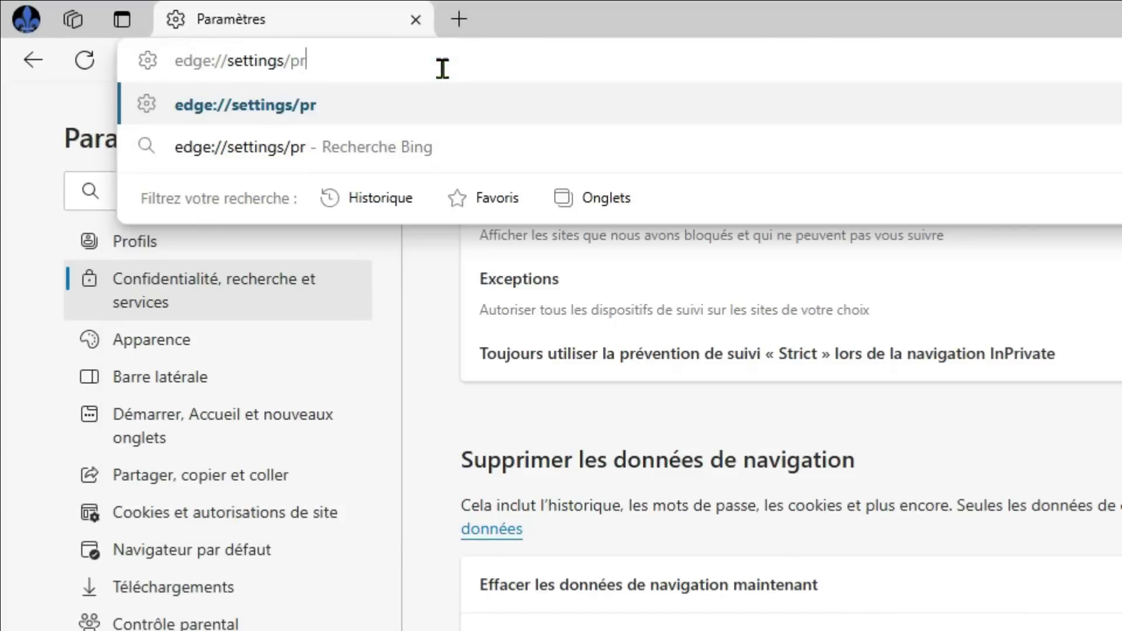
{"action": "key", "text": "BackSpace"}
{"action": "type", "text": "extensio"}
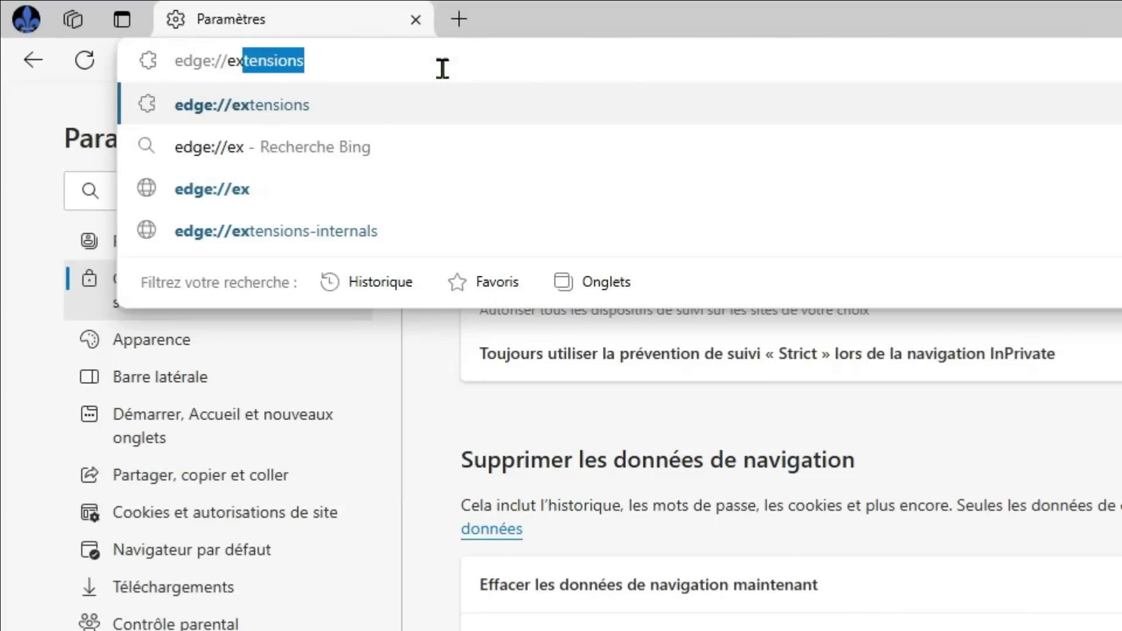
{"action": "key", "text": "Return"}
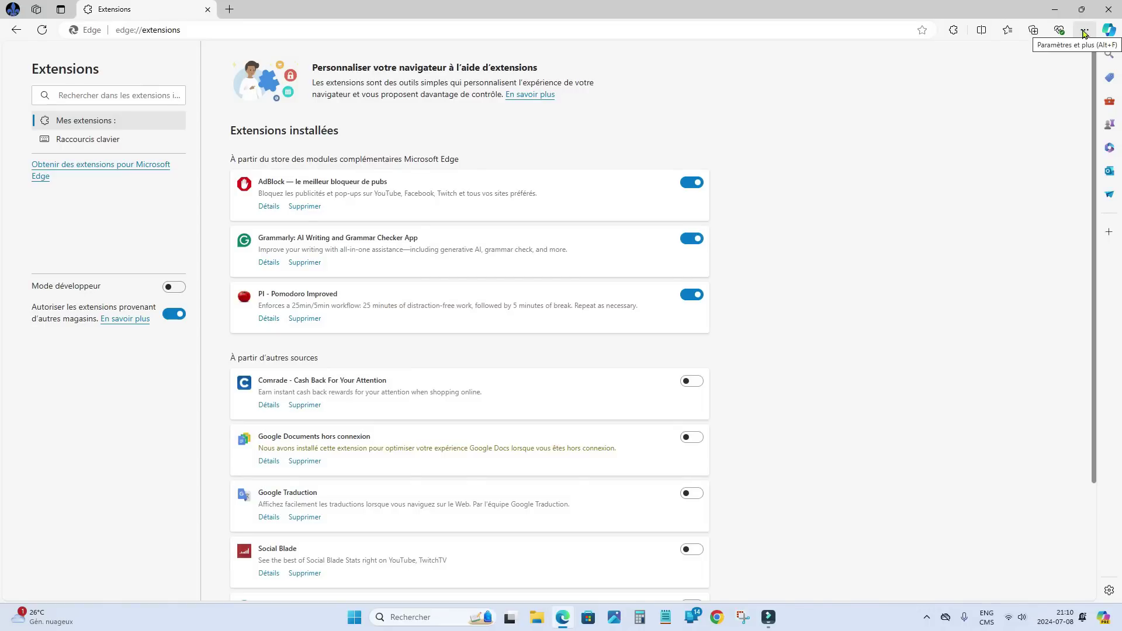
- Open the confirmation for restoring all Edge settings to their default values, and close it
{"action": "left_click", "coordinate": [1085, 32]}
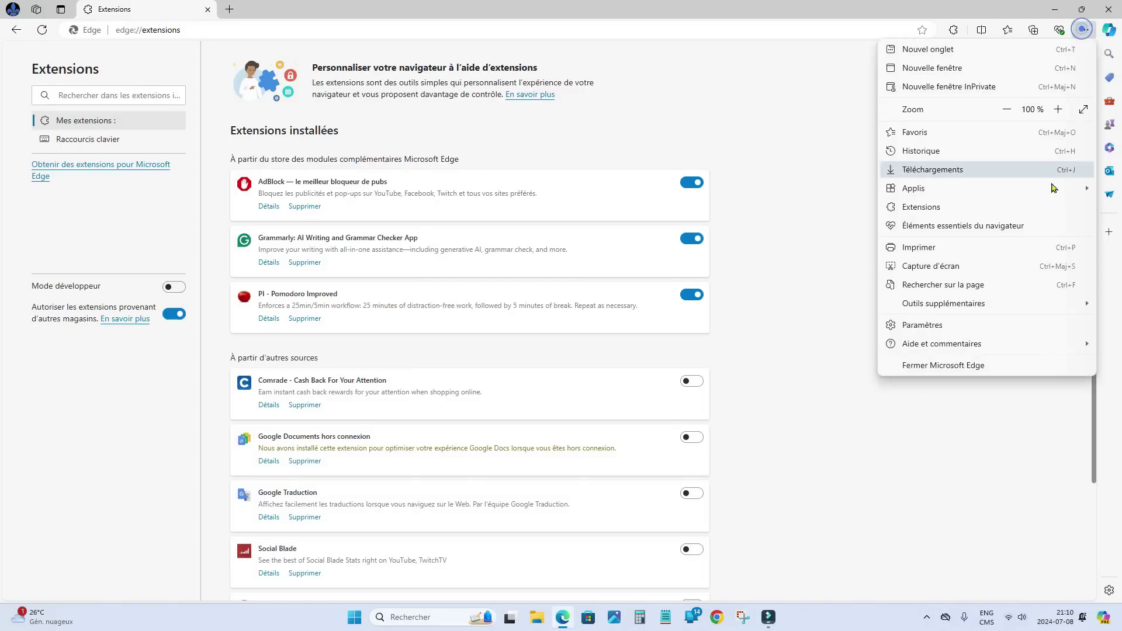
{"action": "left_click", "coordinate": [933, 327]}
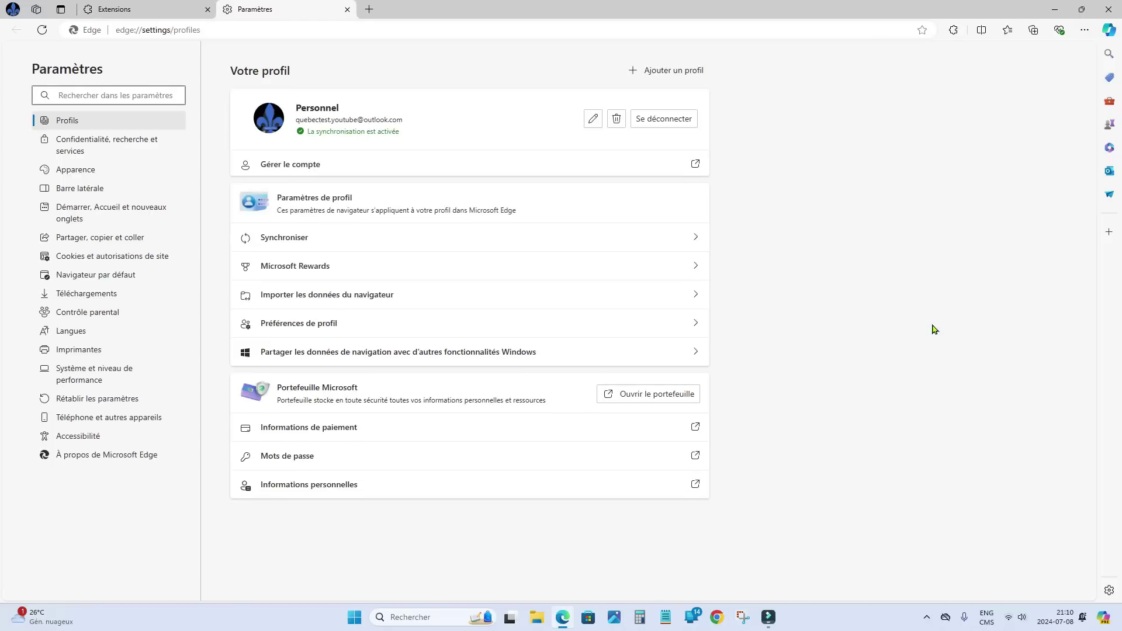
{"action": "left_click", "coordinate": [64, 402]}
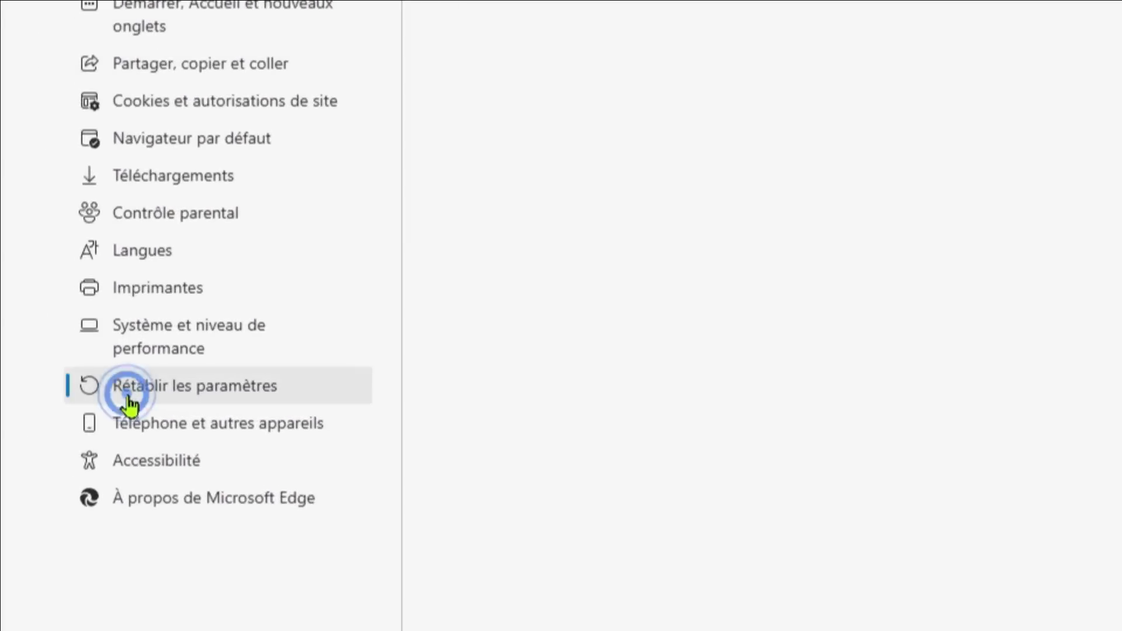
{"action": "left_click", "coordinate": [775, 62]}
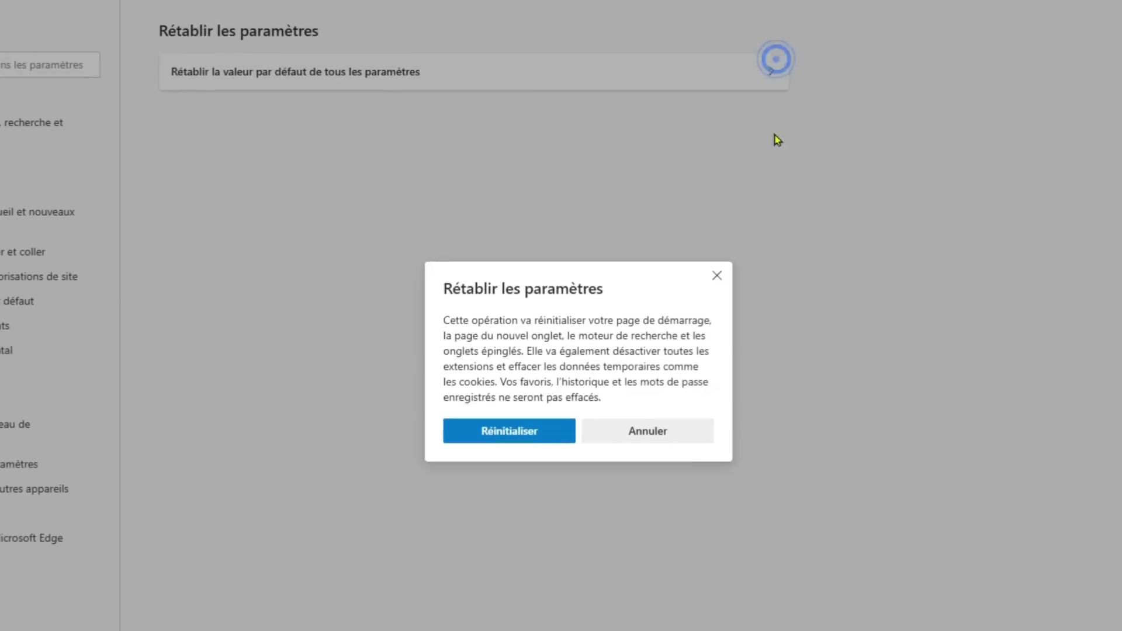
{"action": "left_click", "coordinate": [520, 441]}
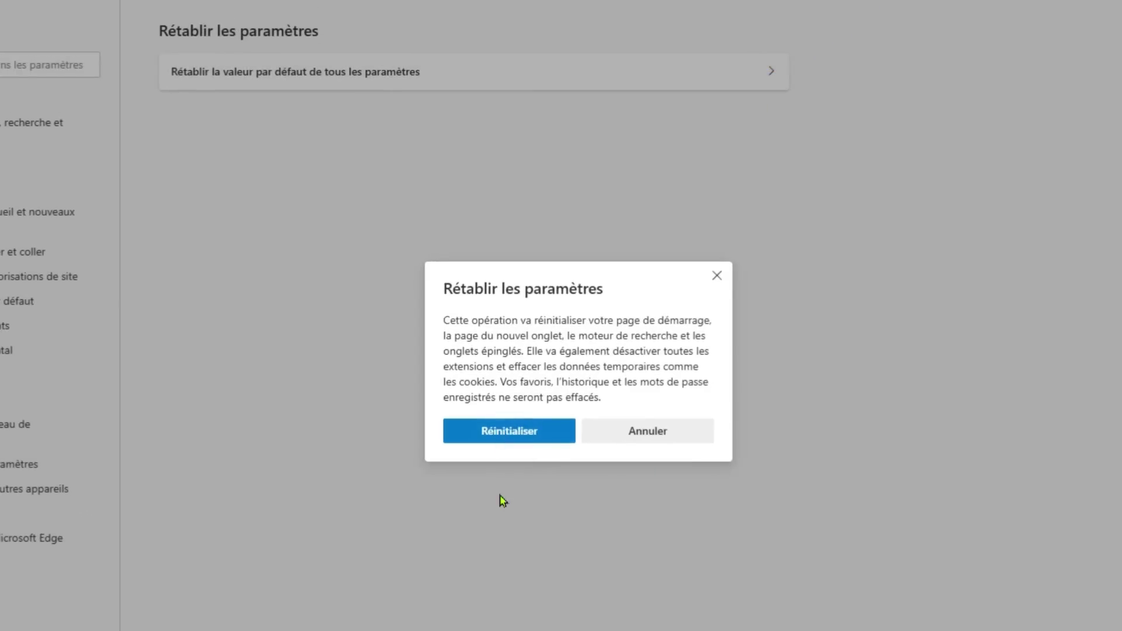
{"action": "left_click", "coordinate": [725, 280]}
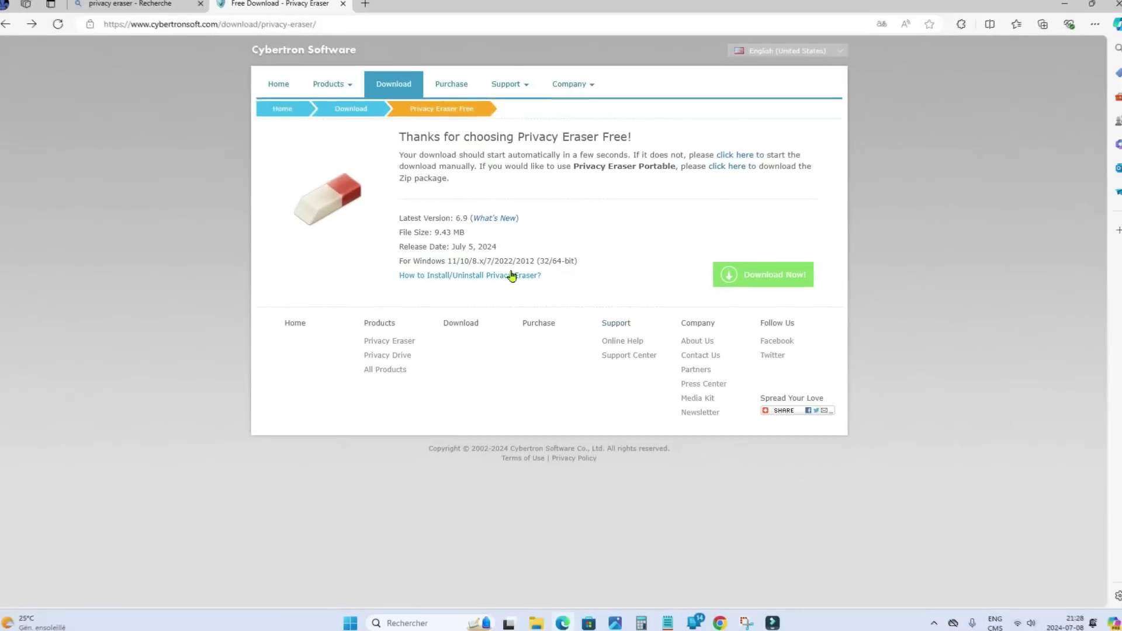
- Switch from the Privacy Eraser download page to Privacy Eraser Free, scan the computer and review the summary results
{"action": "mouse_move", "coordinate": [588, 164]}
{"action": "left_mouse_down"}
{"action": "mouse_move", "coordinate": [620, 156]}
{"action": "mouse_move", "coordinate": [622, 170]}
{"action": "mouse_move", "coordinate": [621, 159]}
{"action": "mouse_move", "coordinate": [635, 169]}
{"action": "left_mouse_up"}
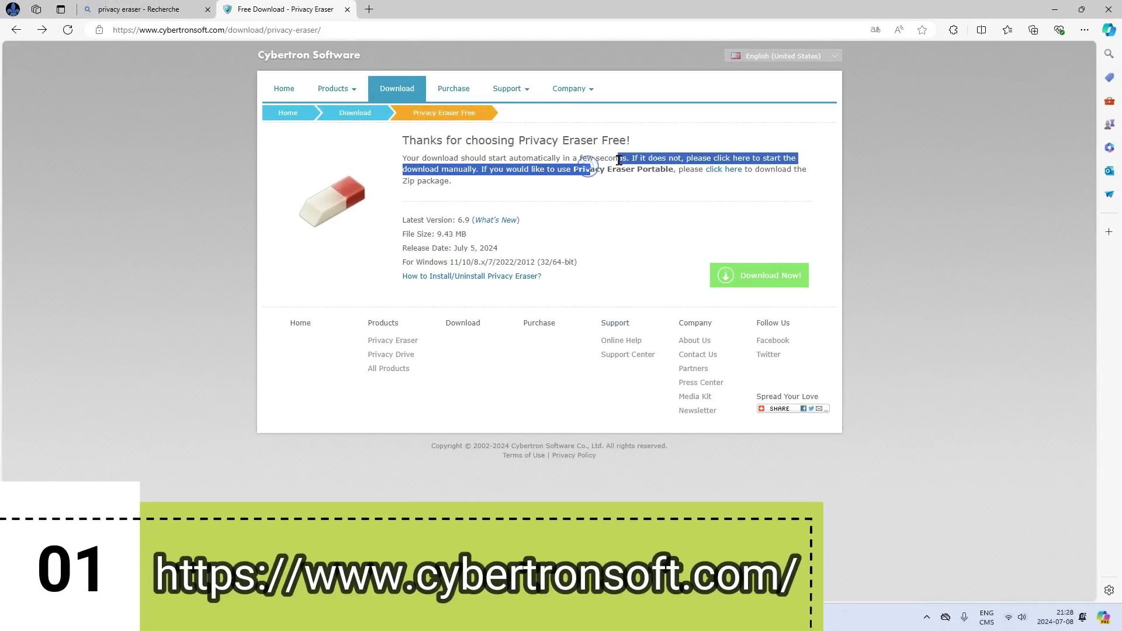
{"action": "left_click", "coordinate": [622, 202]}
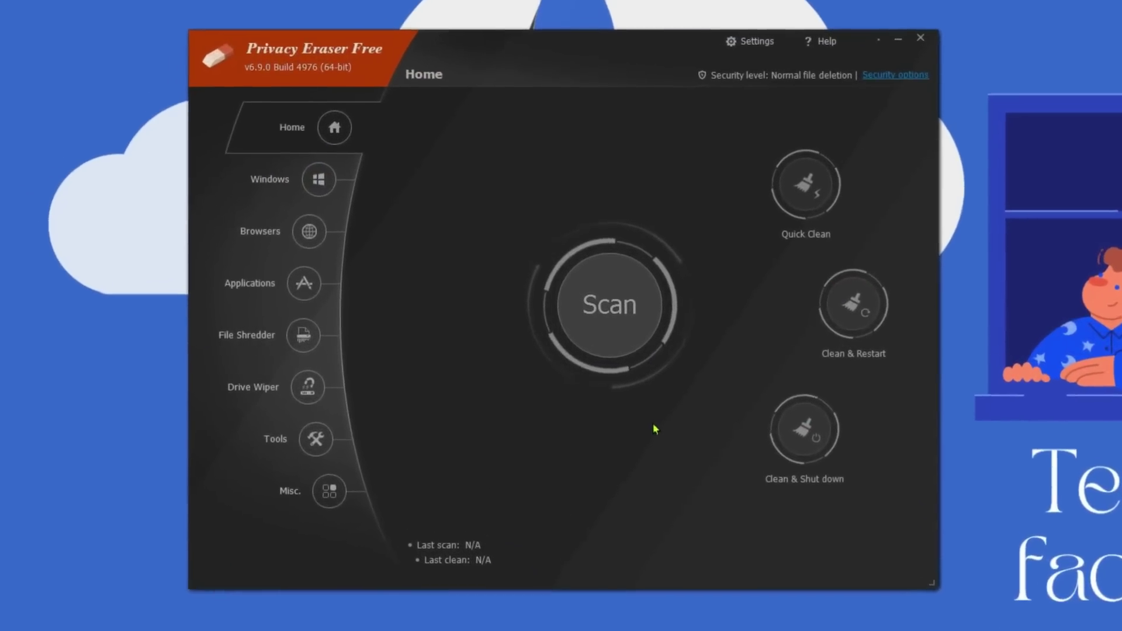
{"action": "left_click", "coordinate": [612, 327]}
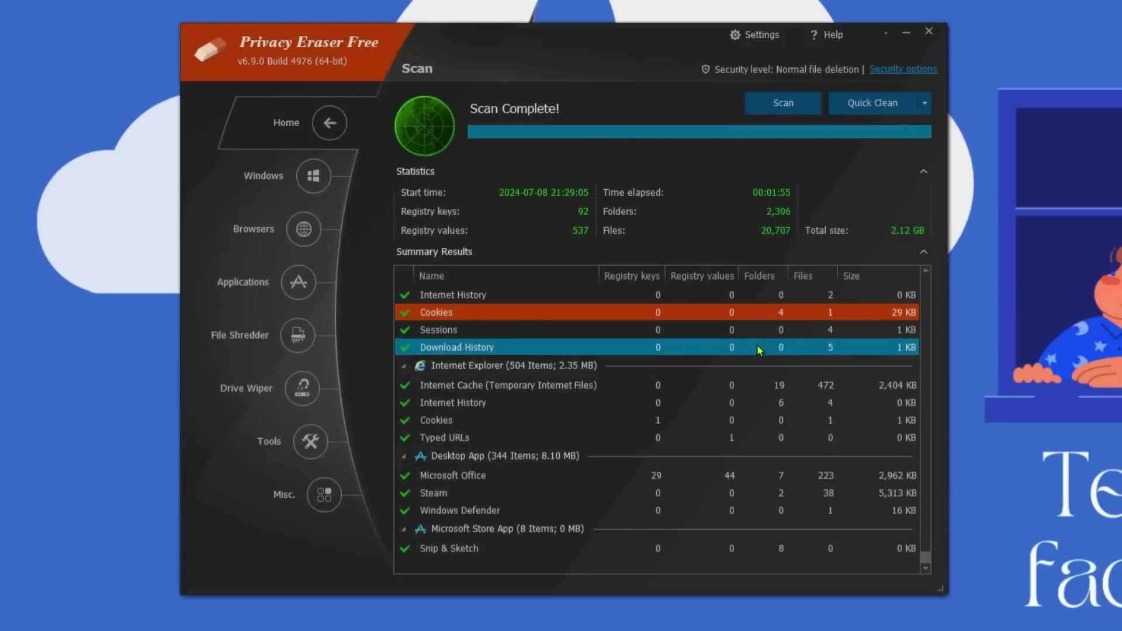
{"action": "scroll", "coordinate": [760, 350], "scroll_direction": "up", "scroll_amount": 15}
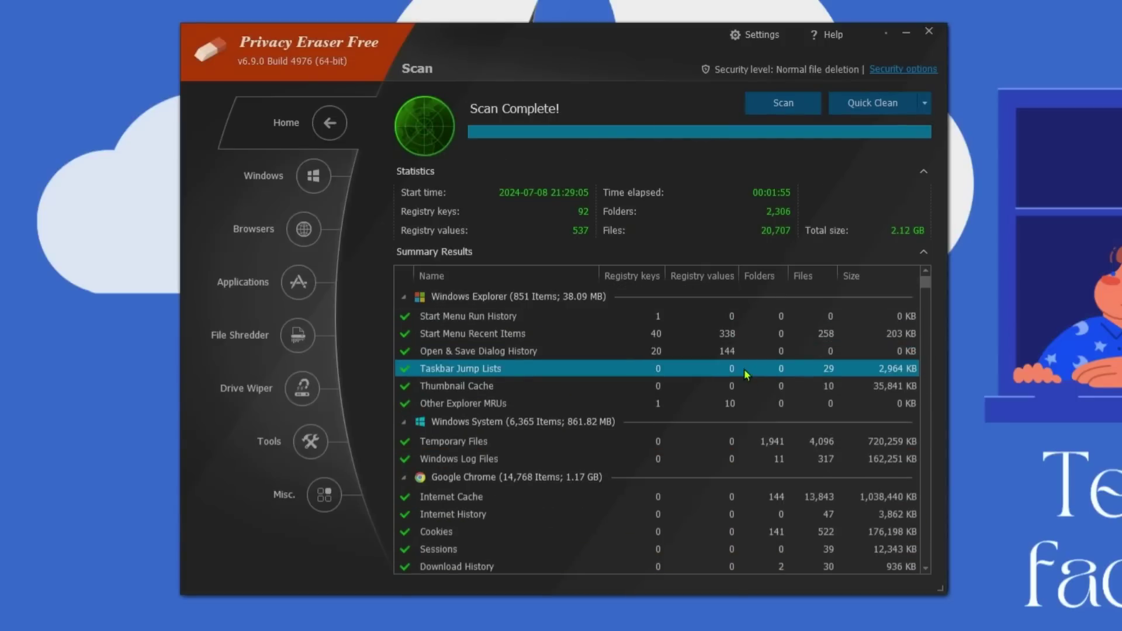
{"action": "scroll", "coordinate": [643, 335], "scroll_direction": "down", "scroll_amount": 5}
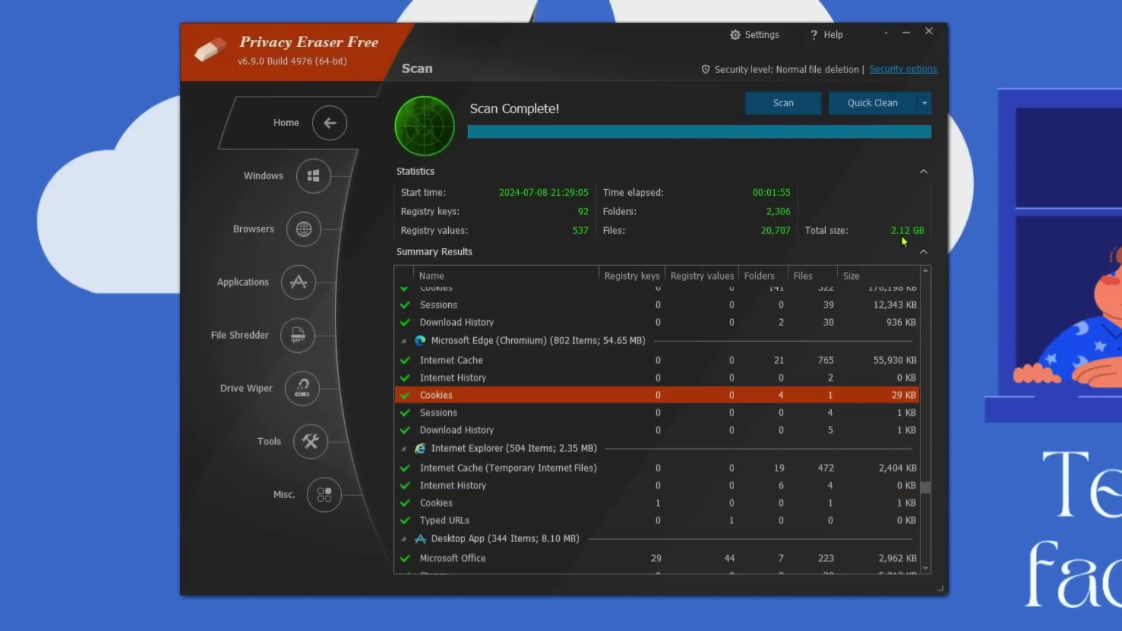
- Review the cleaning options for Windows, browsers and applications, plus the file shredder and drive wiper
{"action": "left_click", "coordinate": [311, 170]}
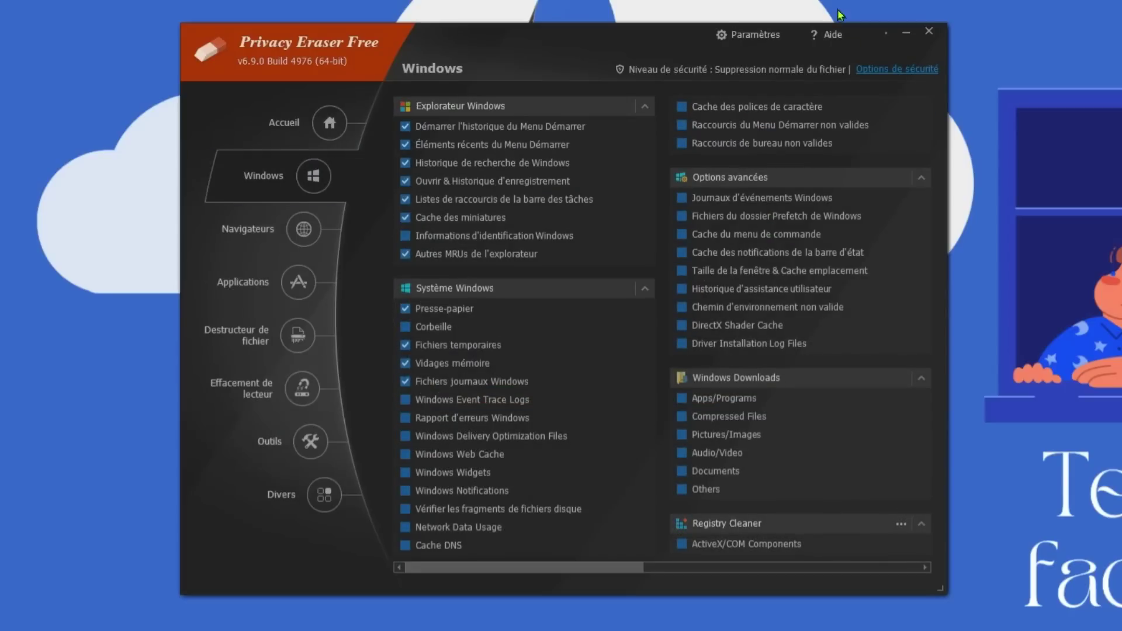
{"action": "left_click", "coordinate": [301, 228]}
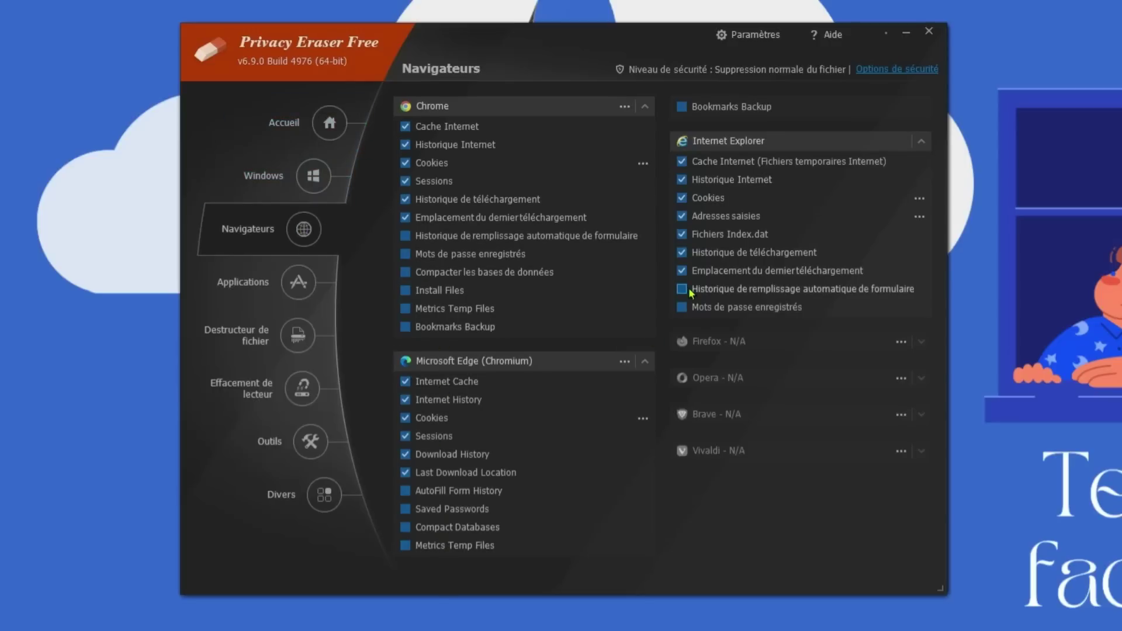
{"action": "left_click", "coordinate": [286, 285]}
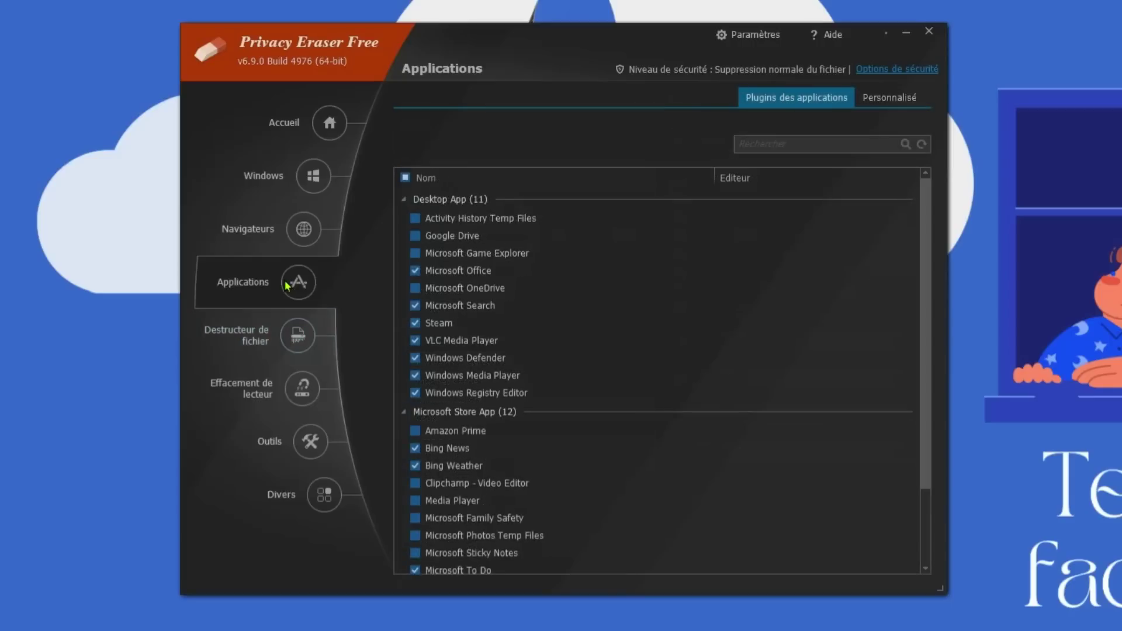
{"action": "scroll", "coordinate": [528, 257], "scroll_direction": "down", "scroll_amount": 2}
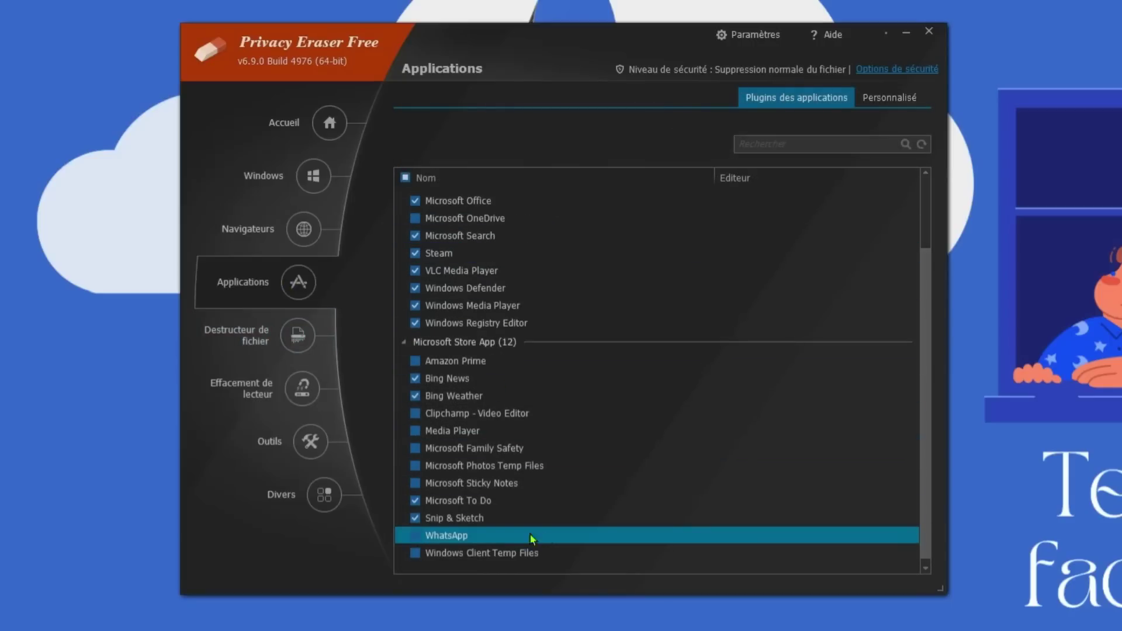
{"action": "left_click", "coordinate": [251, 336]}
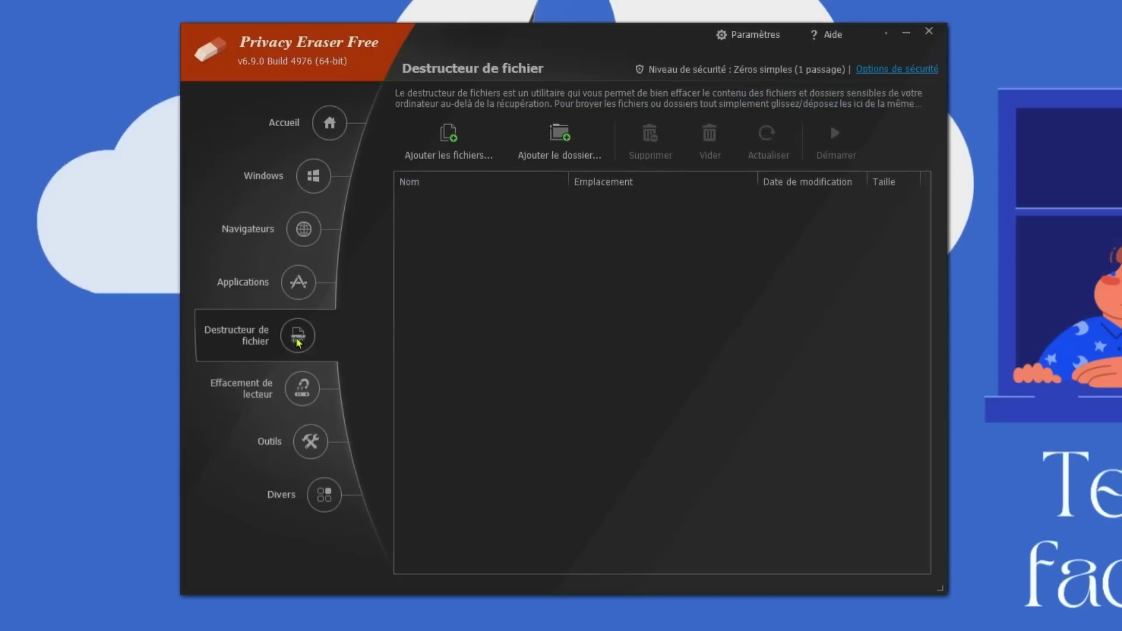
{"action": "left_click", "coordinate": [300, 386]}
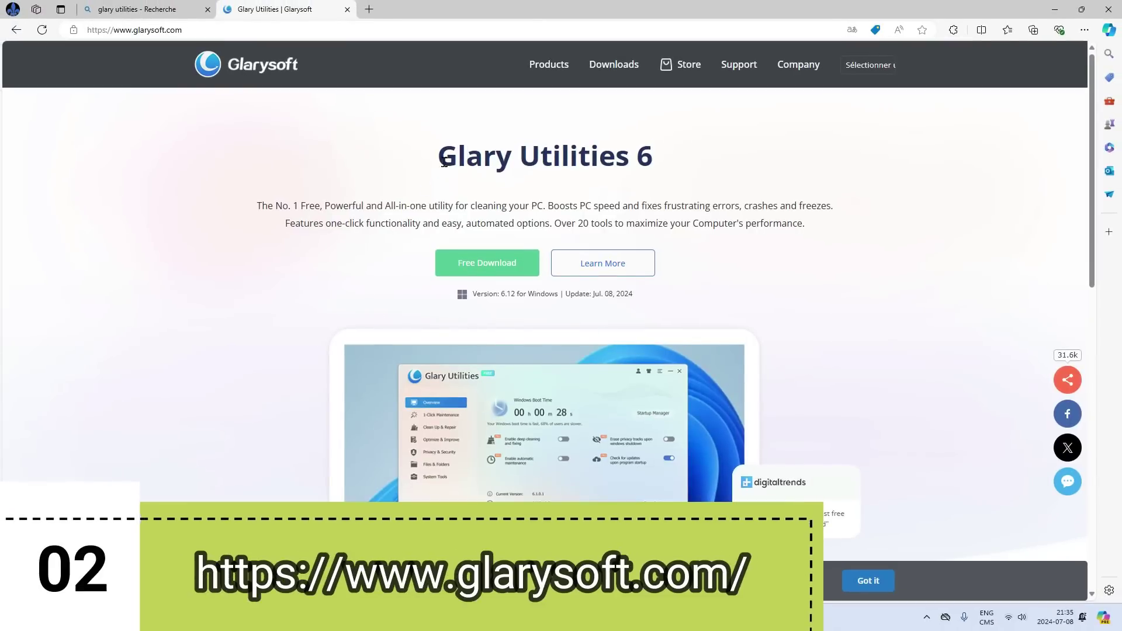
- Start the free download of Glary Utilities 6 from the Glarysoft website
{"action": "left_click_drag", "start_coordinate": [444, 163], "coordinate": [760, 159]}
{"action": "left_click", "coordinate": [806, 294]}
{"action": "left_click", "coordinate": [501, 264]}
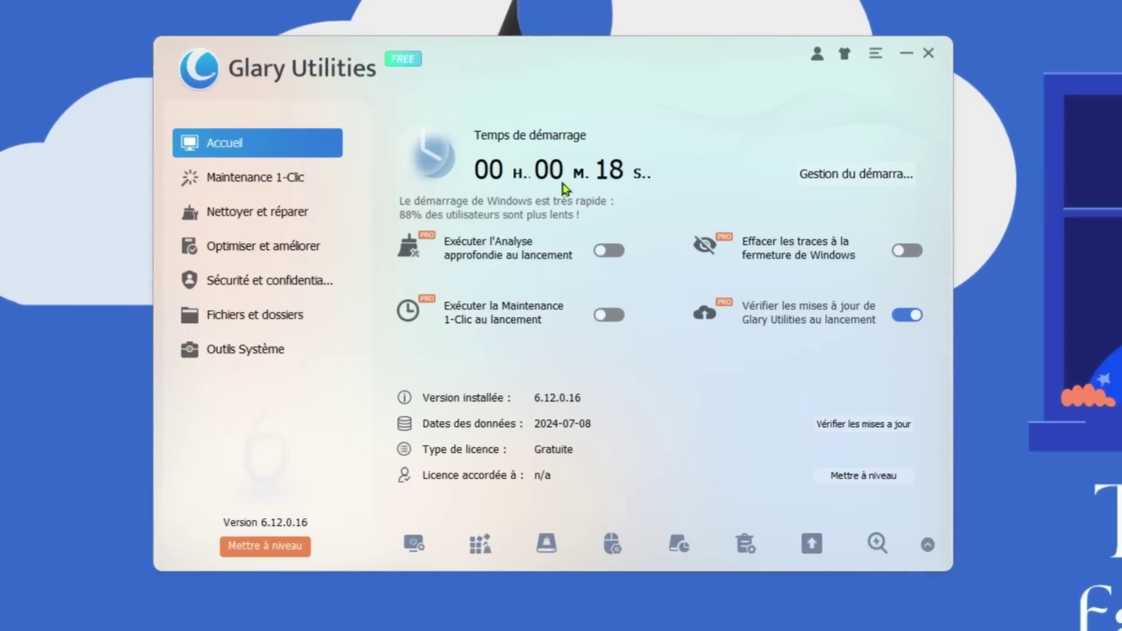
- Switch to Glary Utilities, examine the startup programs sorted by their state, and close the startup manager
{"action": "left_click", "coordinate": [820, 188]}
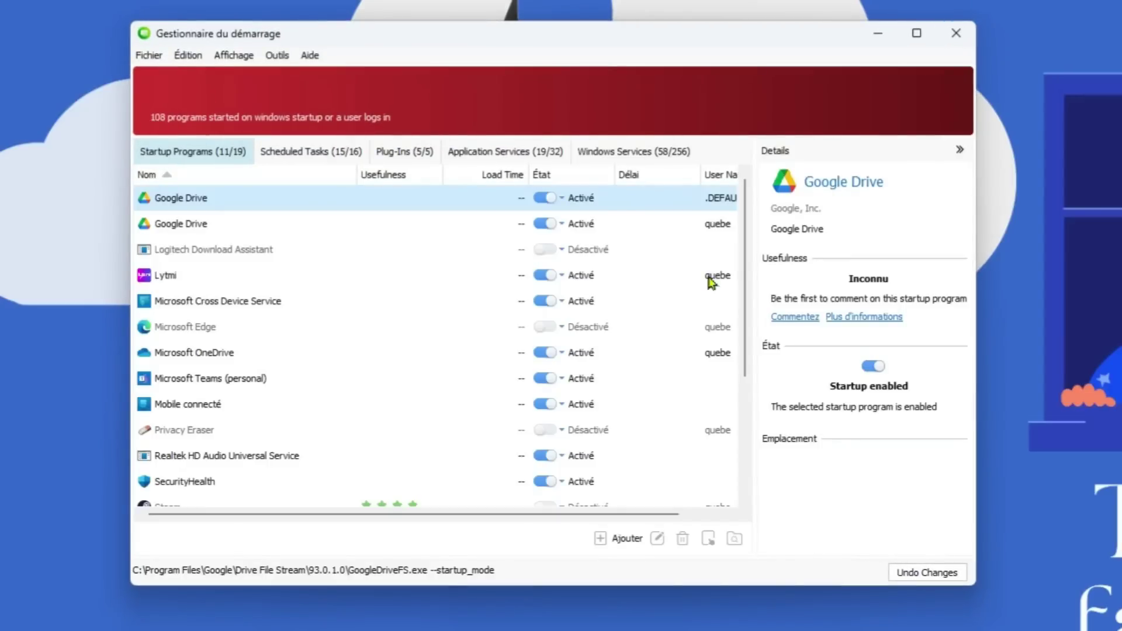
{"action": "left_click", "coordinate": [555, 175]}
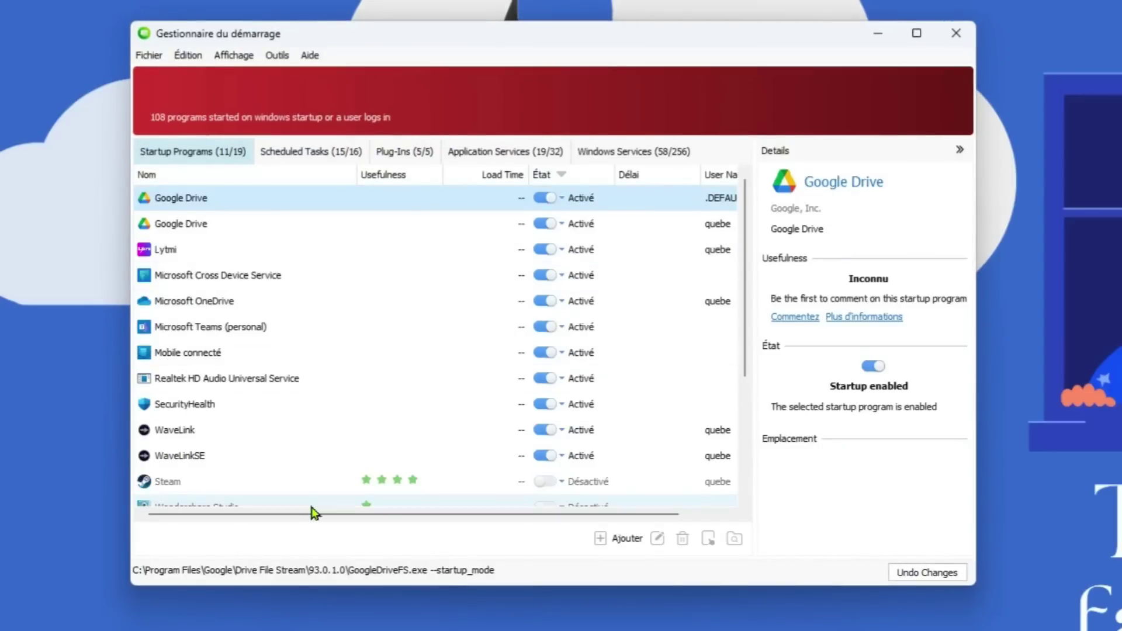
{"action": "left_click", "coordinate": [954, 34]}
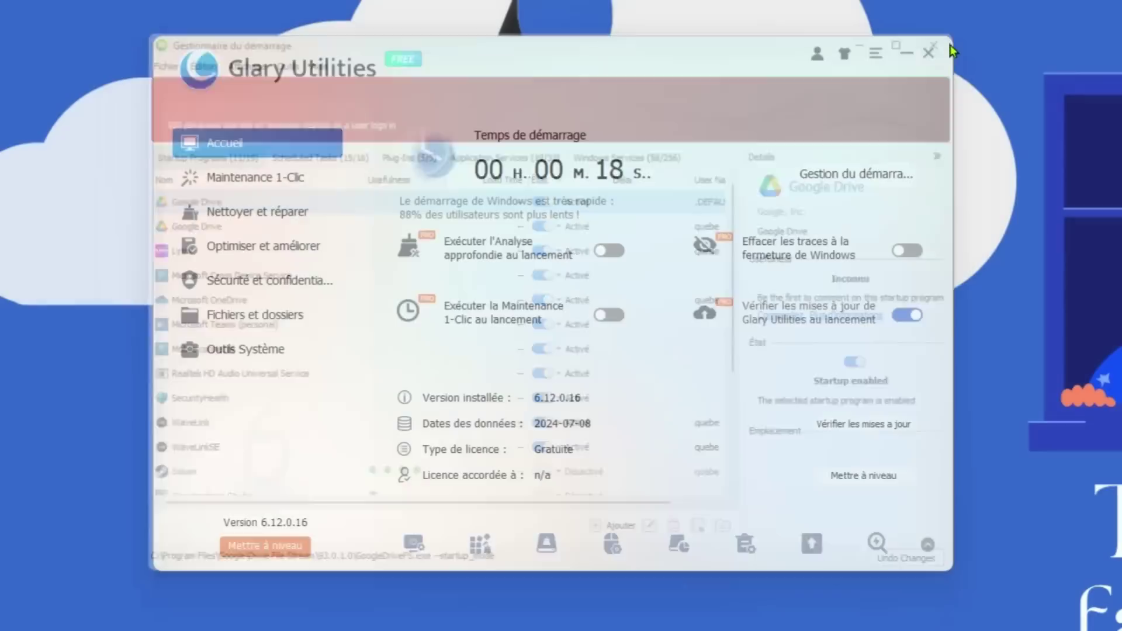
- Analyse the disk with Nettoyeur de disques, review the file categories offered for cleaning, and close the tool
{"action": "left_click", "coordinate": [237, 176]}
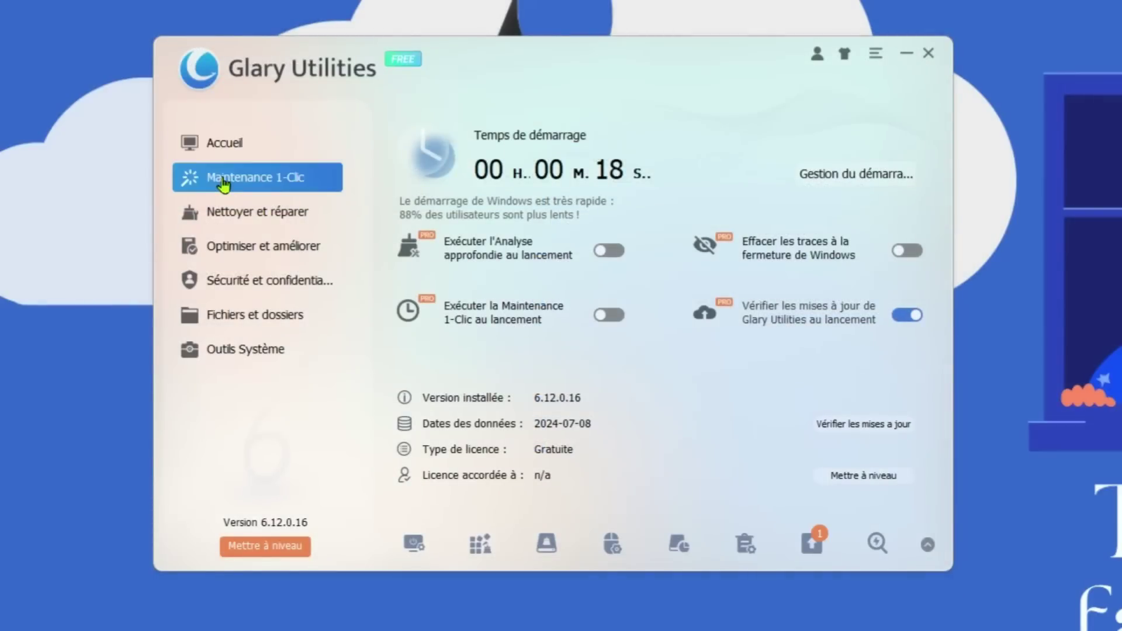
{"action": "left_click", "coordinate": [200, 227]}
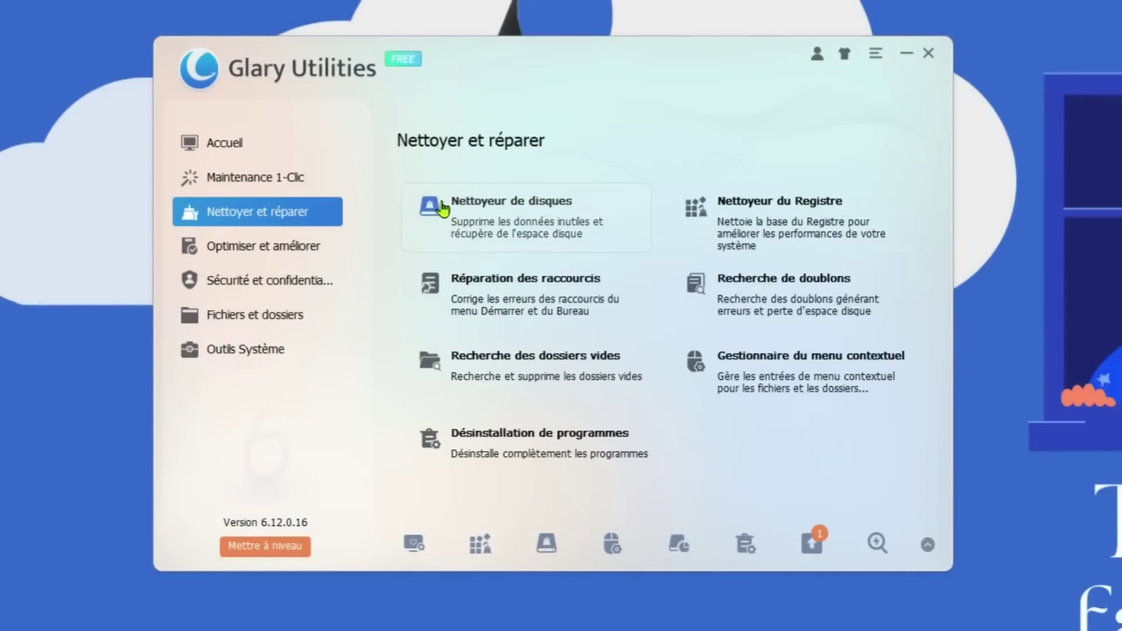
{"action": "left_click", "coordinate": [498, 228]}
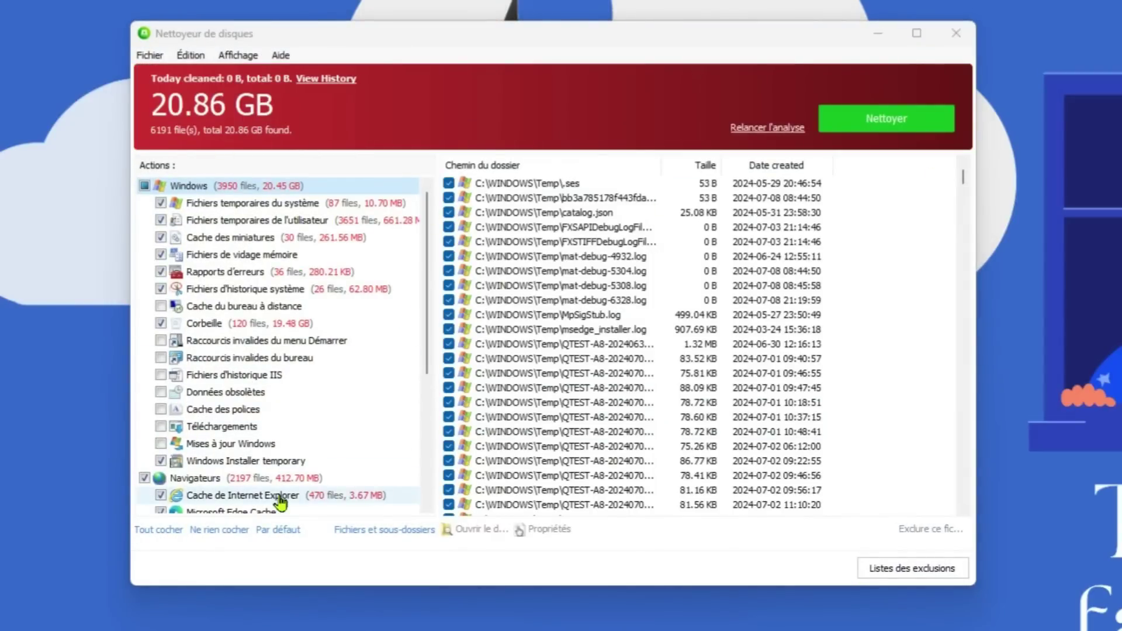
{"action": "scroll", "coordinate": [287, 468], "scroll_direction": "down", "scroll_amount": 1}
{"action": "scroll", "coordinate": [339, 410], "scroll_direction": "up", "scroll_amount": 1}
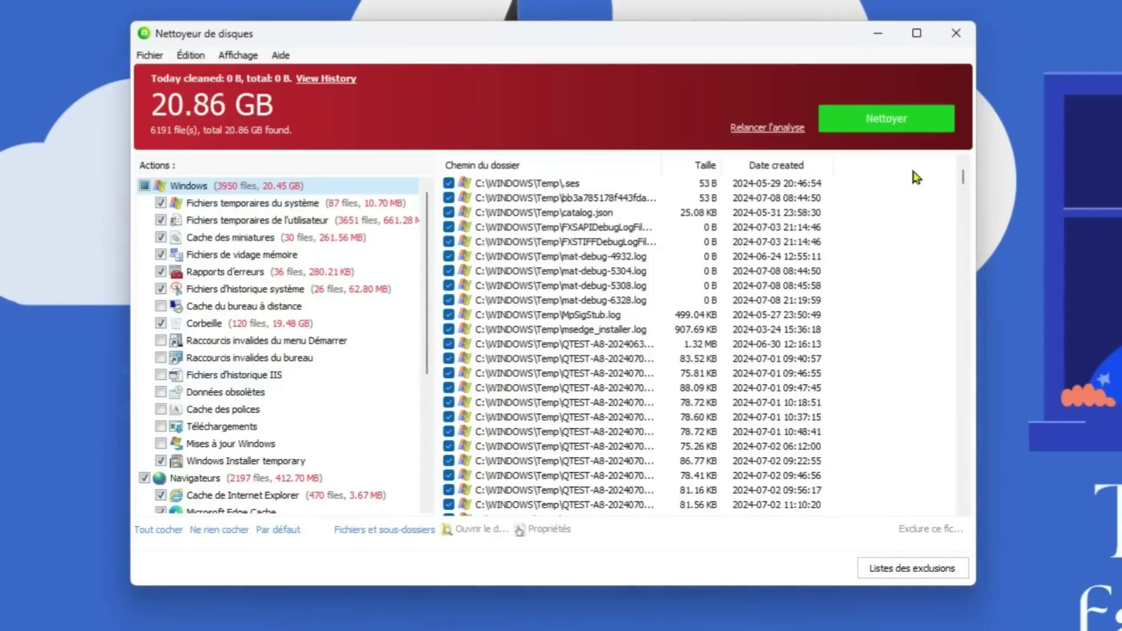
{"action": "left_click", "coordinate": [956, 33]}
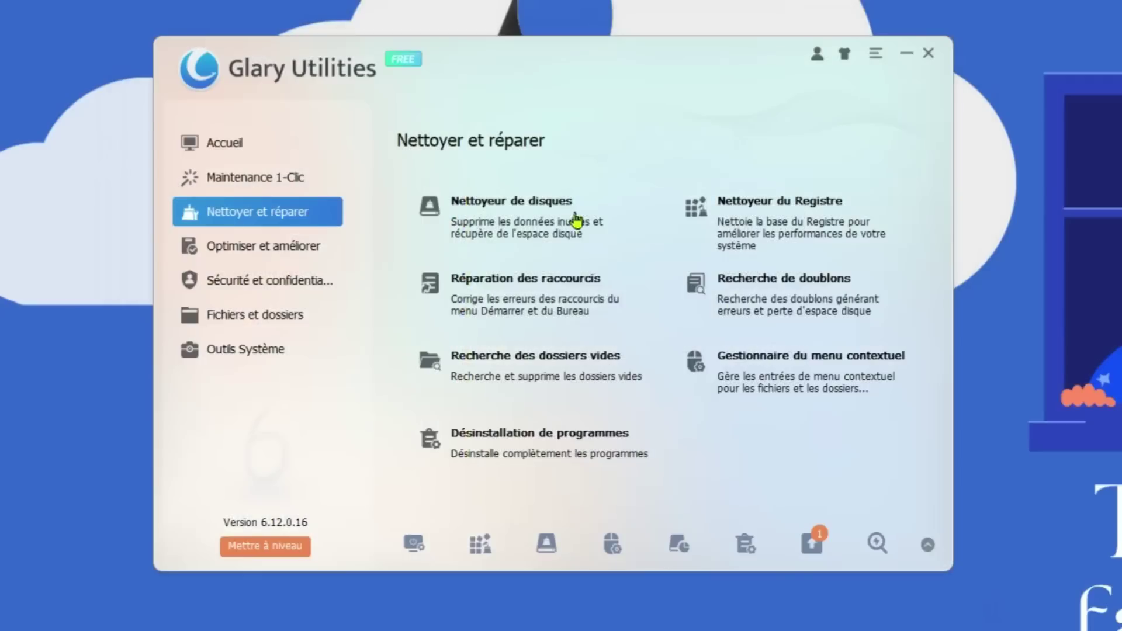
- Open the empty-folder search, check its drive selection for analysis, and close the tool
{"action": "left_click", "coordinate": [522, 384]}
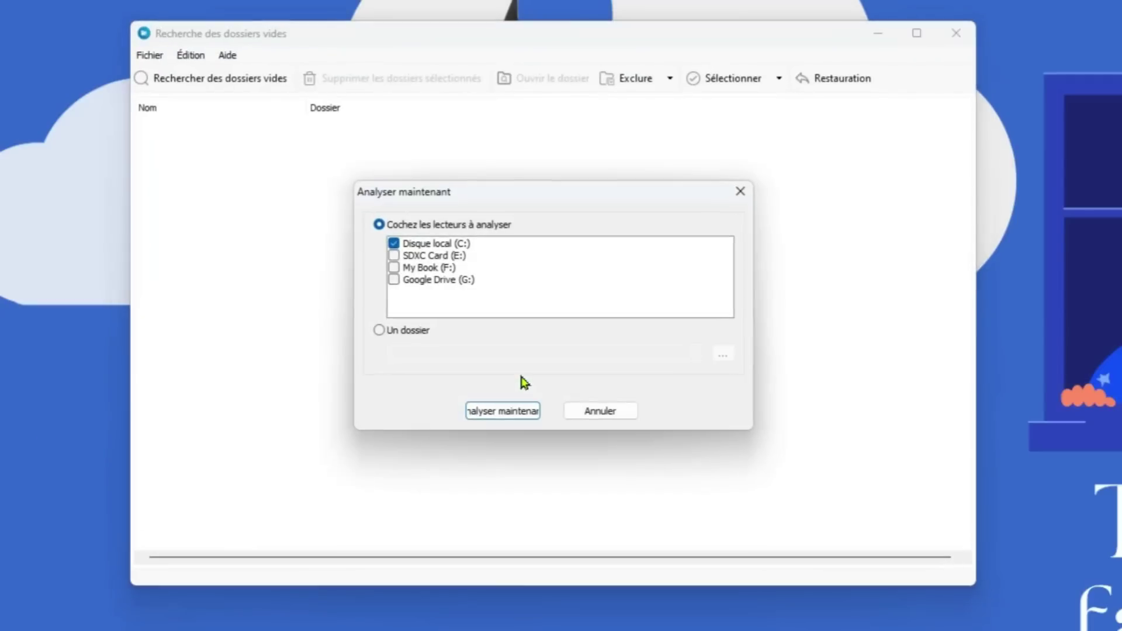
{"action": "left_click", "coordinate": [522, 415]}
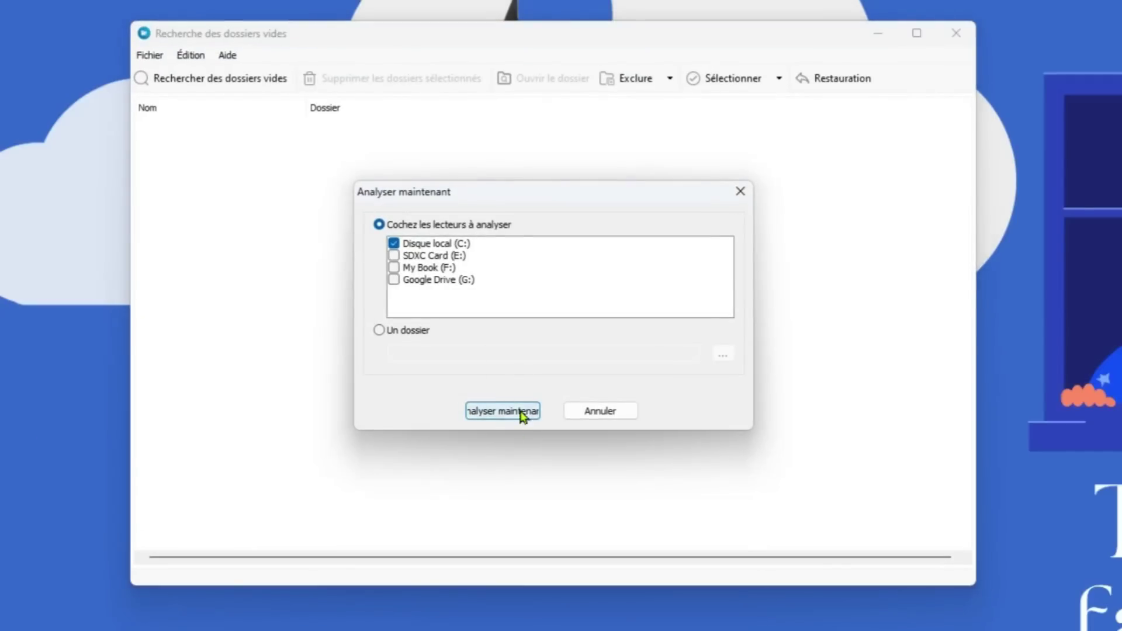
{"action": "left_click", "coordinate": [740, 192]}
{"action": "left_click", "coordinate": [955, 46]}
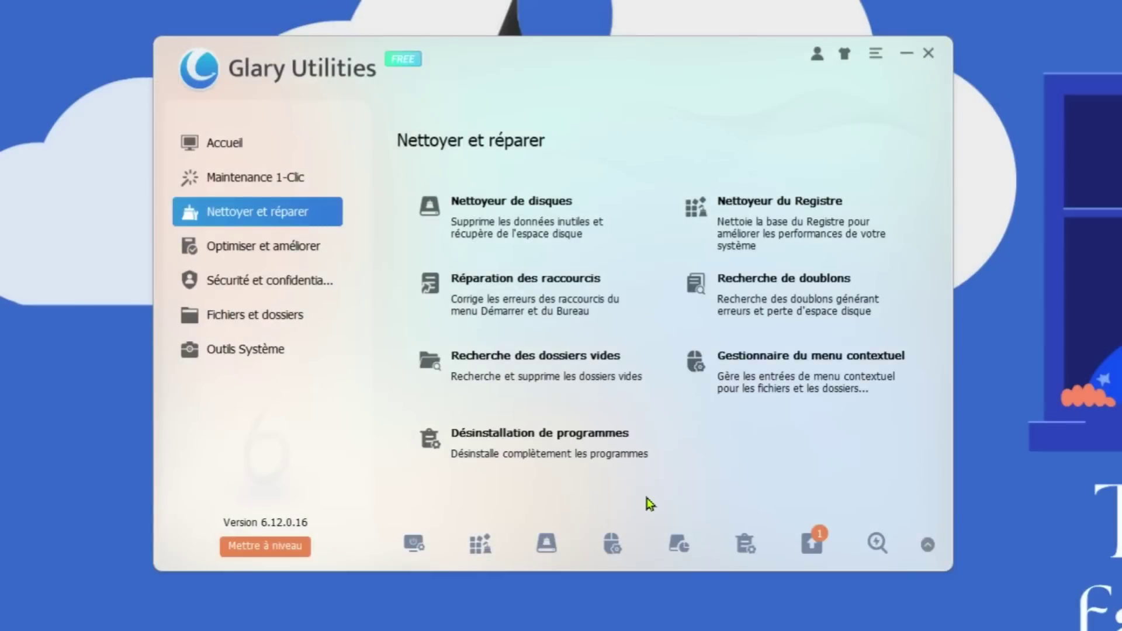
- Review the memory optimiser under Optimiser et améliorer, cancel it without optimising, and open Mise à jour des programmes
{"action": "left_click", "coordinate": [618, 458]}
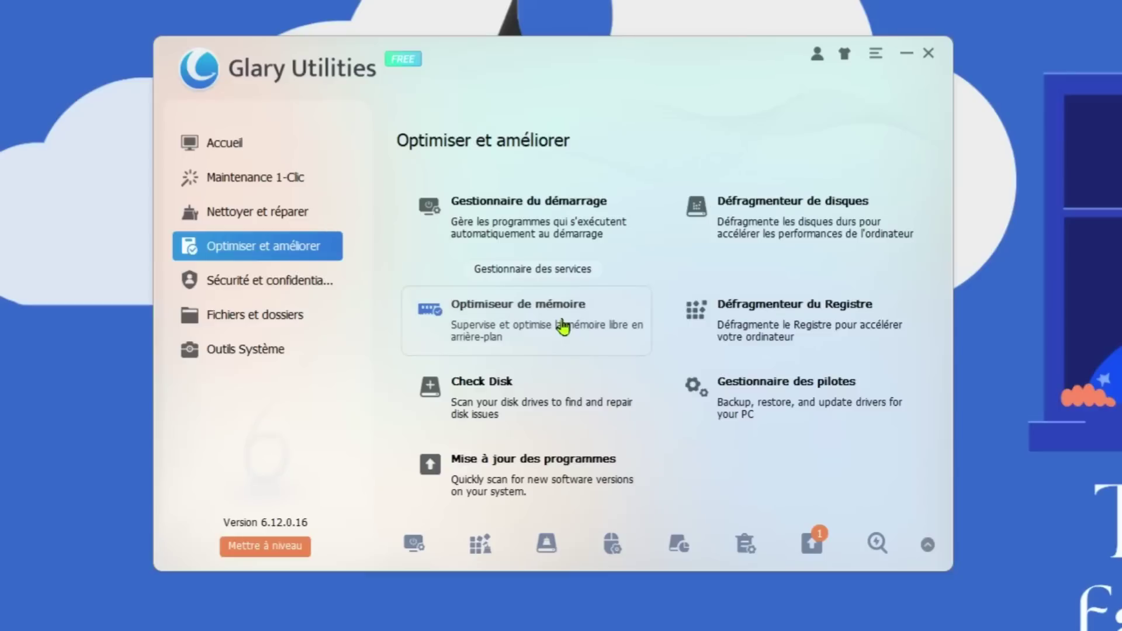
{"action": "left_click", "coordinate": [561, 325]}
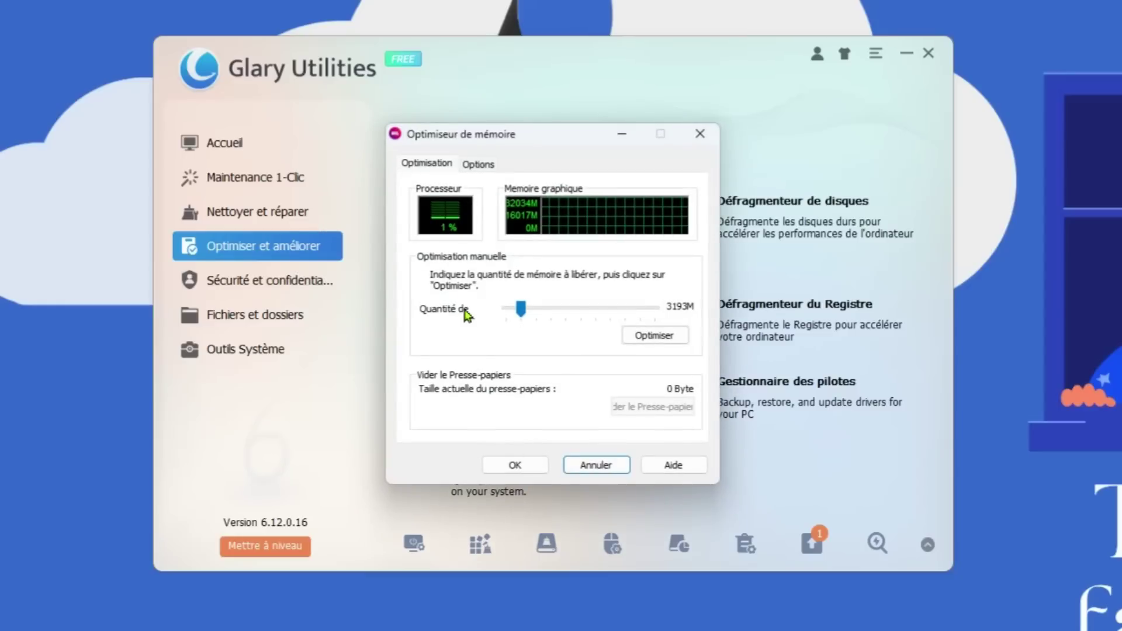
{"action": "left_click", "coordinate": [597, 465]}
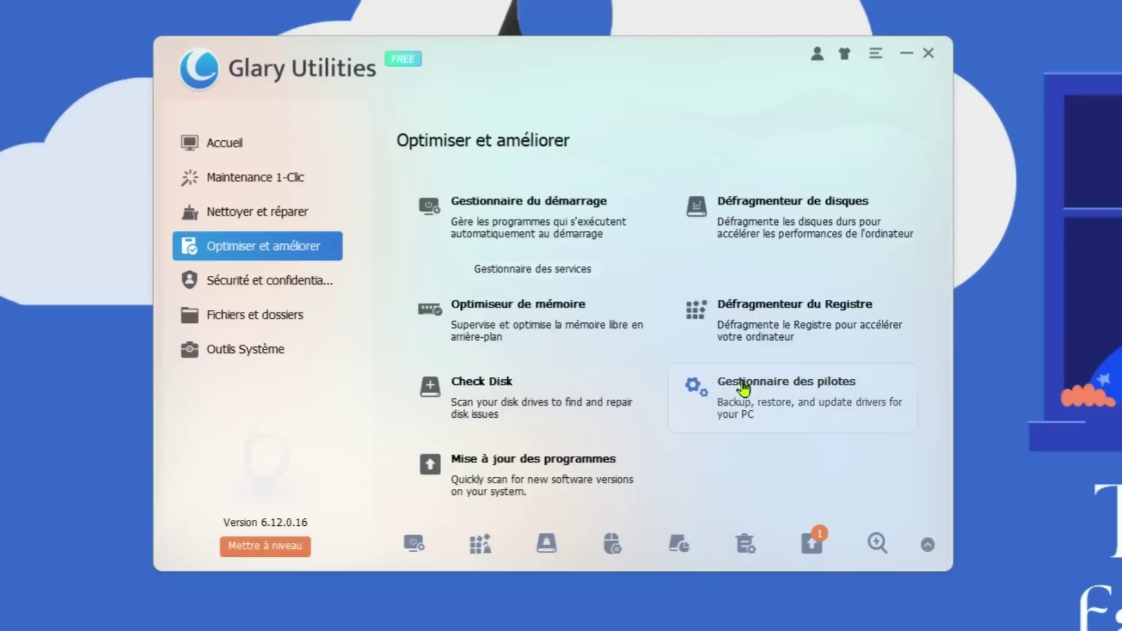
{"action": "left_click", "coordinate": [521, 468]}
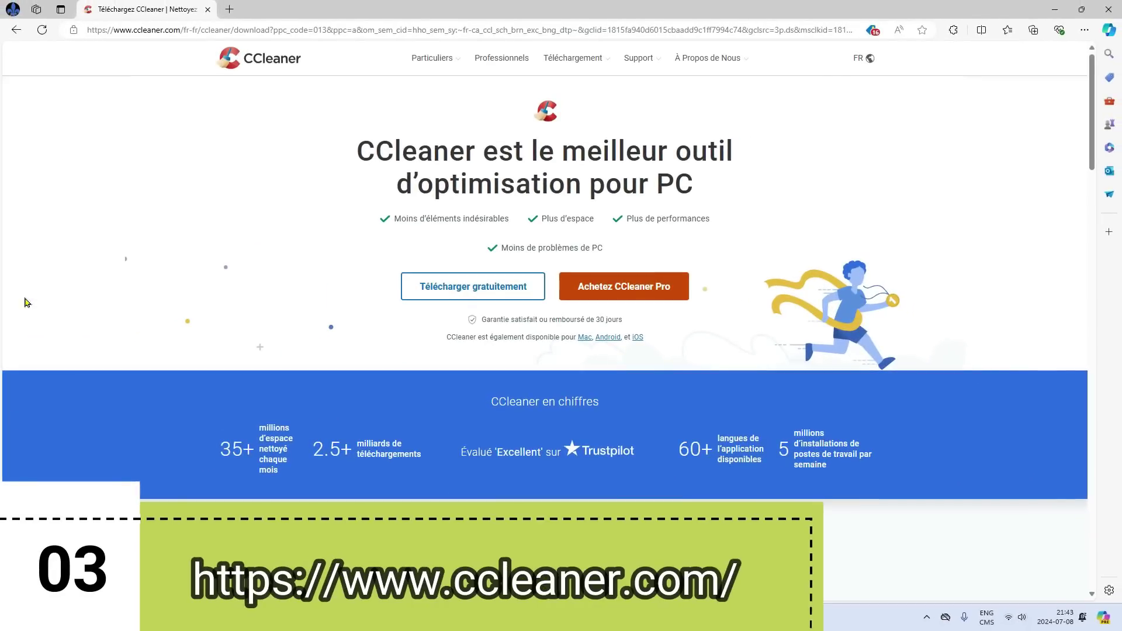
- Start the free download of CCleaner from the CCleaner website
{"action": "double_click", "coordinate": [421, 155]}
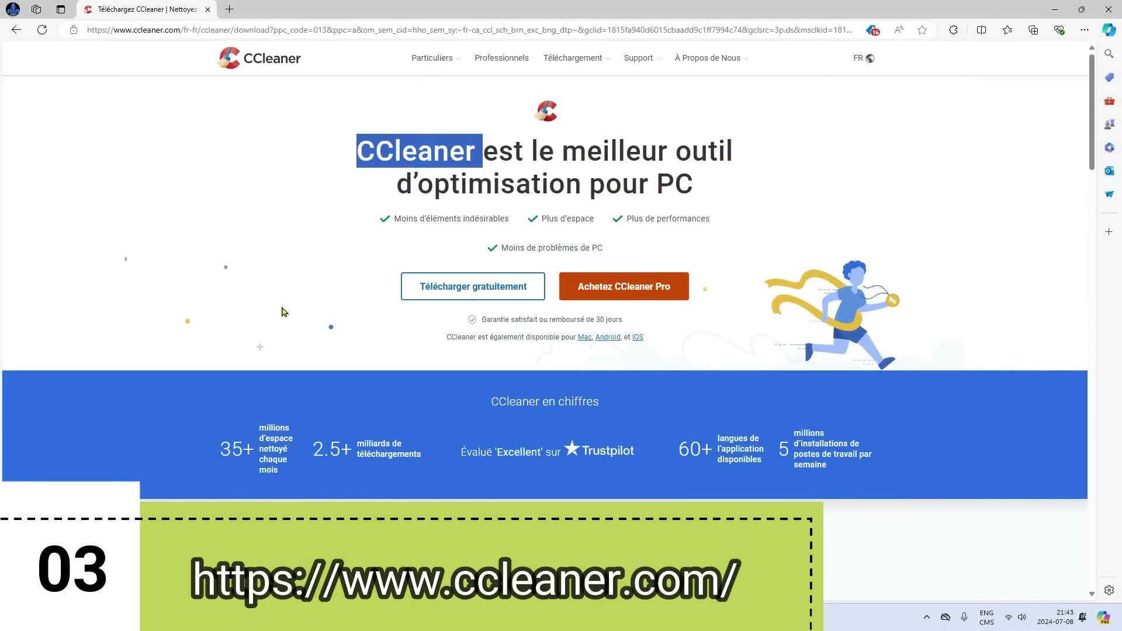
{"action": "left_click", "coordinate": [281, 306]}
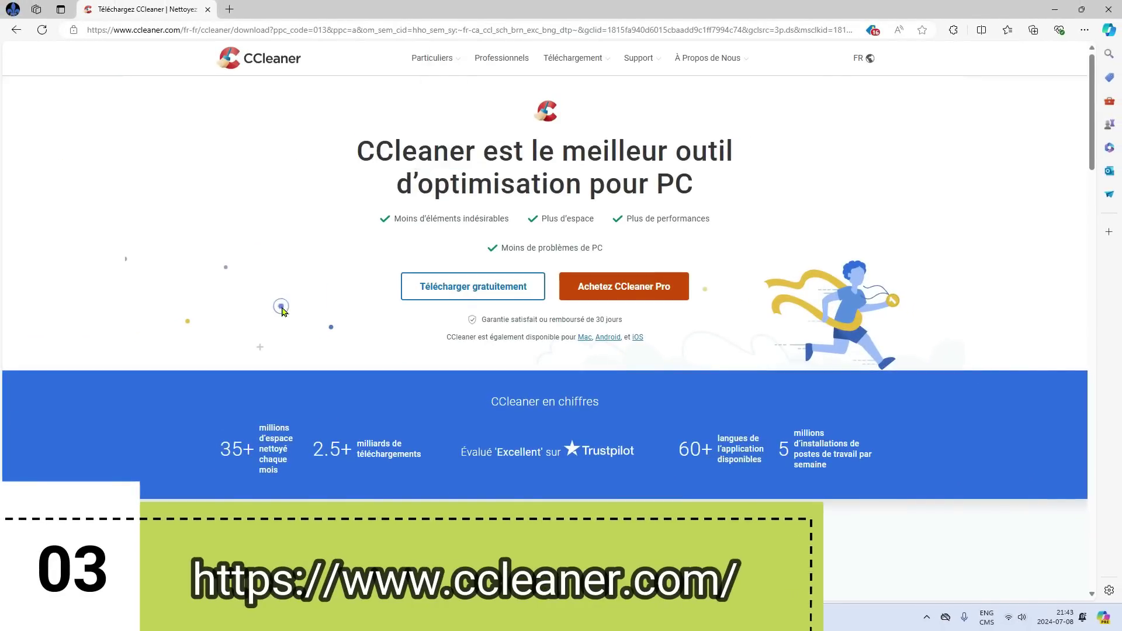
{"action": "left_click", "coordinate": [445, 284]}
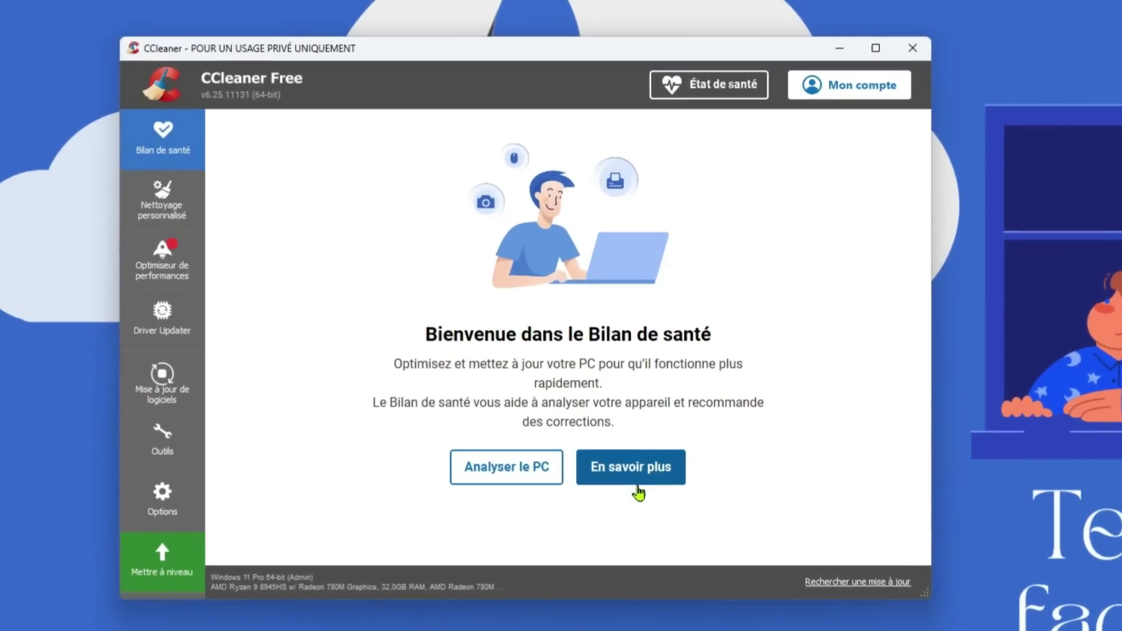
- Switch to CCleaner, analyse the PC with Bilan de santé, and review the Windows cleaning options in Nettoyage personnalisé
{"action": "left_click", "coordinate": [488, 477]}
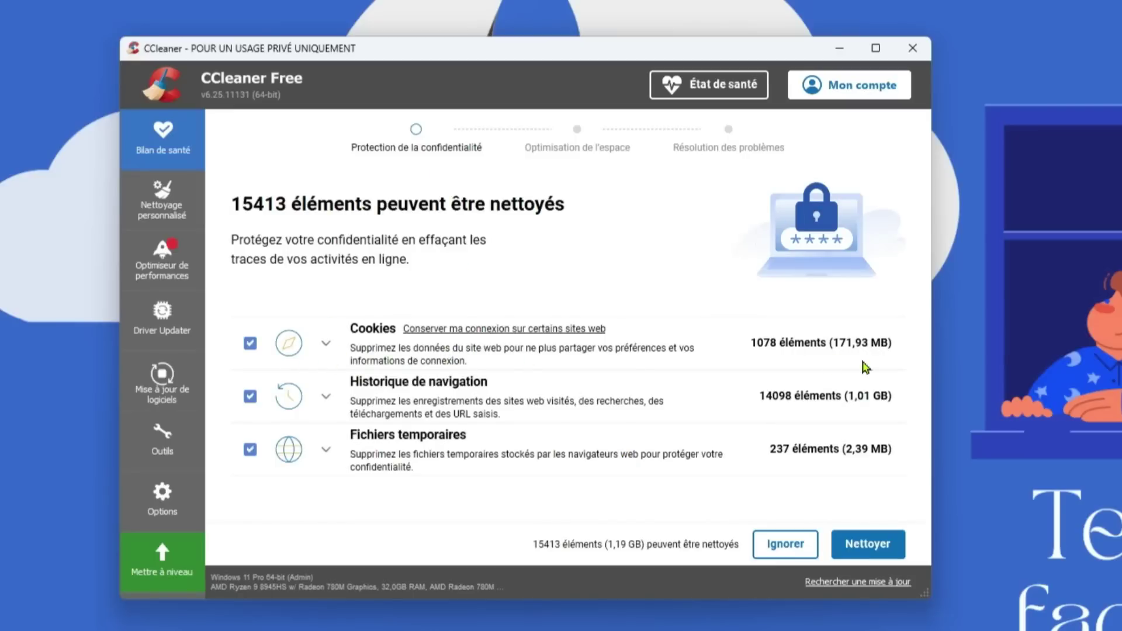
{"action": "left_click", "coordinate": [151, 218]}
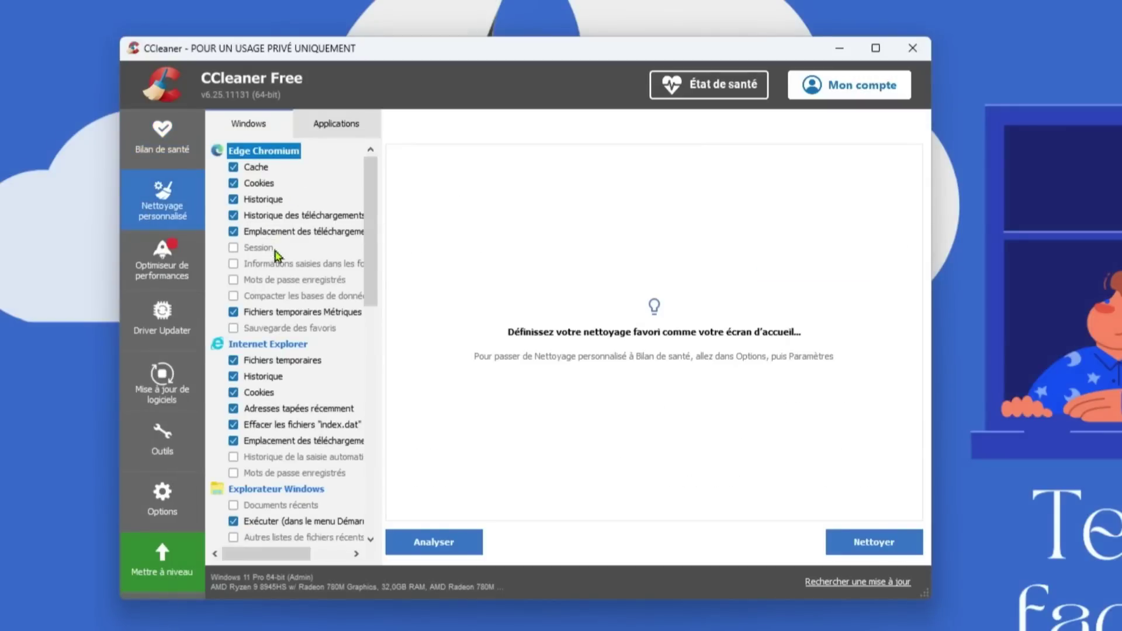
{"action": "scroll", "coordinate": [287, 392], "scroll_direction": "down", "scroll_amount": 3}
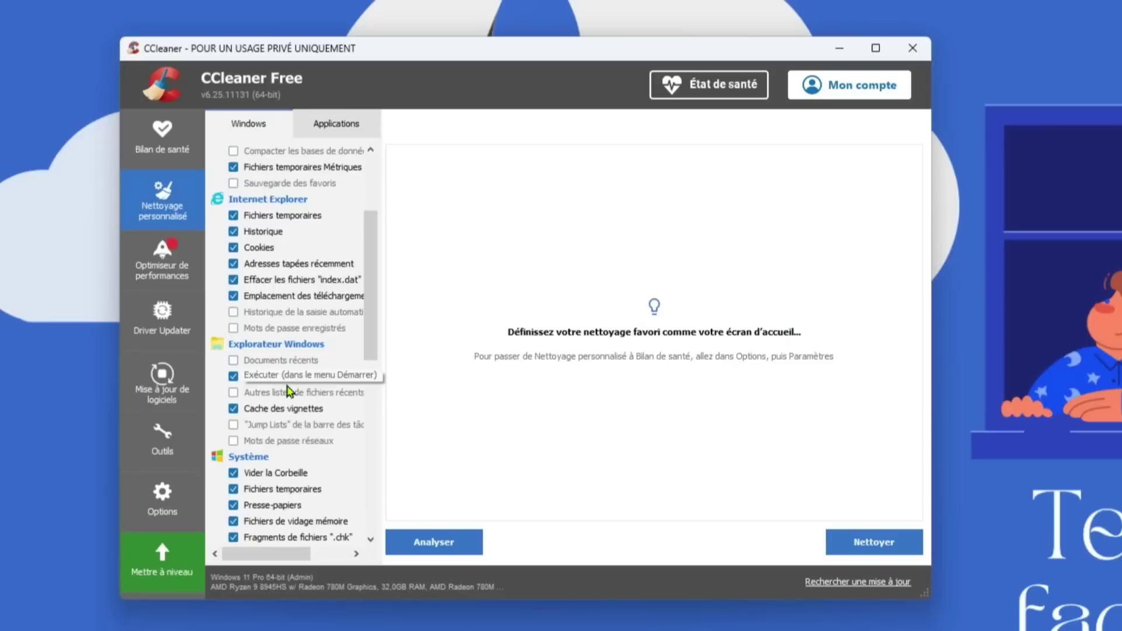
{"action": "scroll", "coordinate": [288, 391], "scroll_direction": "down", "scroll_amount": 8}
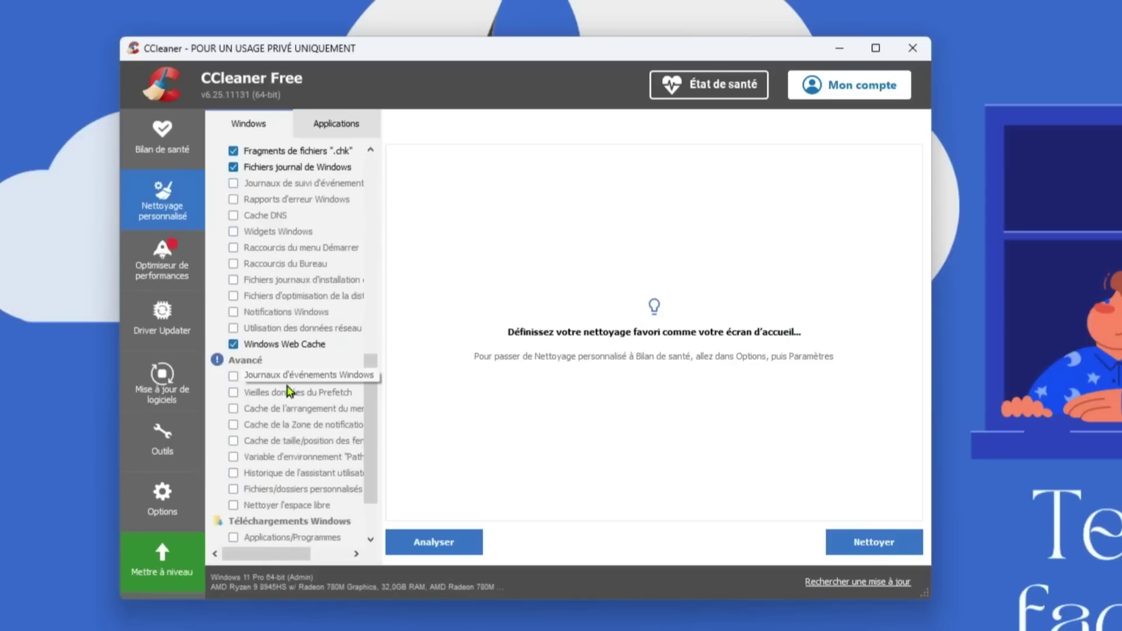
- Scan the registry for errors in all problem categories and fix all selected errors without backing up the registry
{"action": "left_click", "coordinate": [173, 437]}
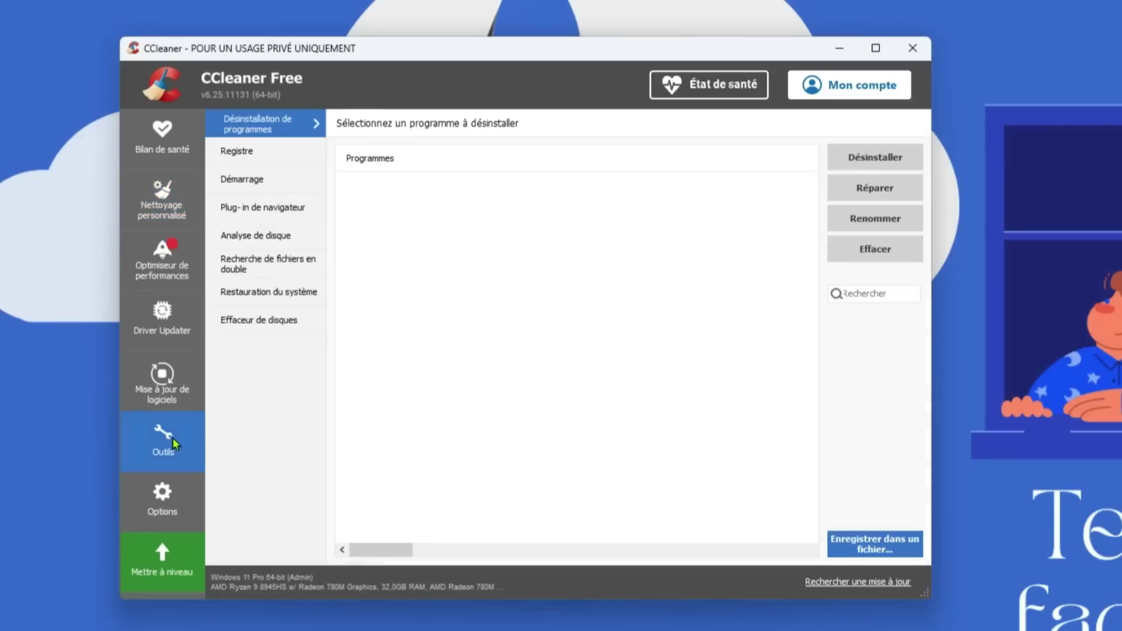
{"action": "left_click", "coordinate": [244, 155]}
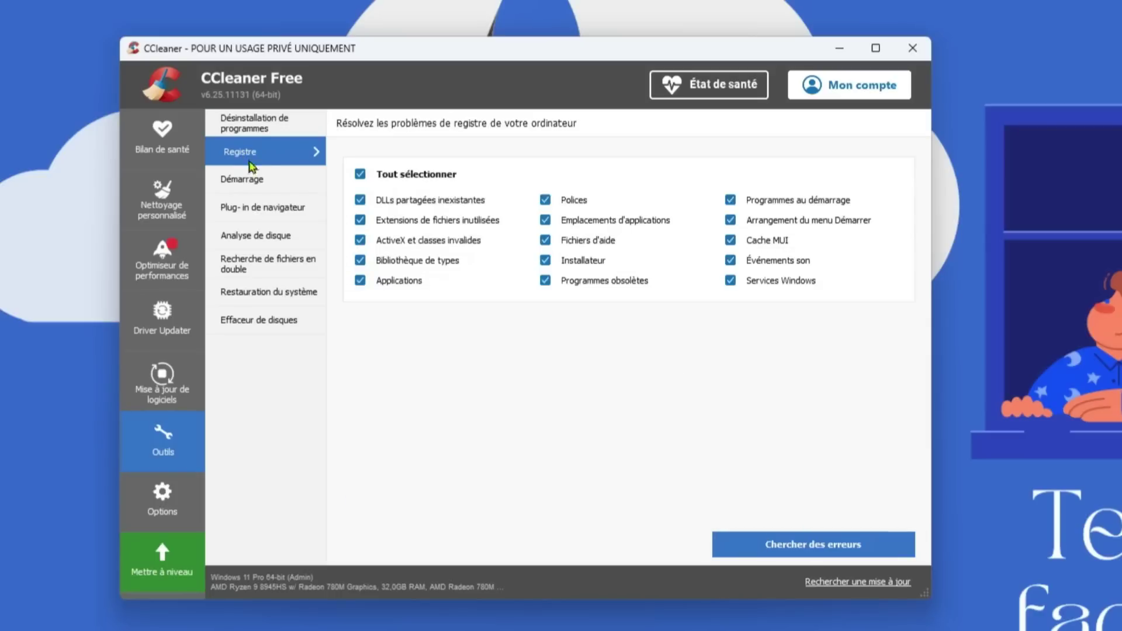
{"action": "left_click", "coordinate": [787, 545]}
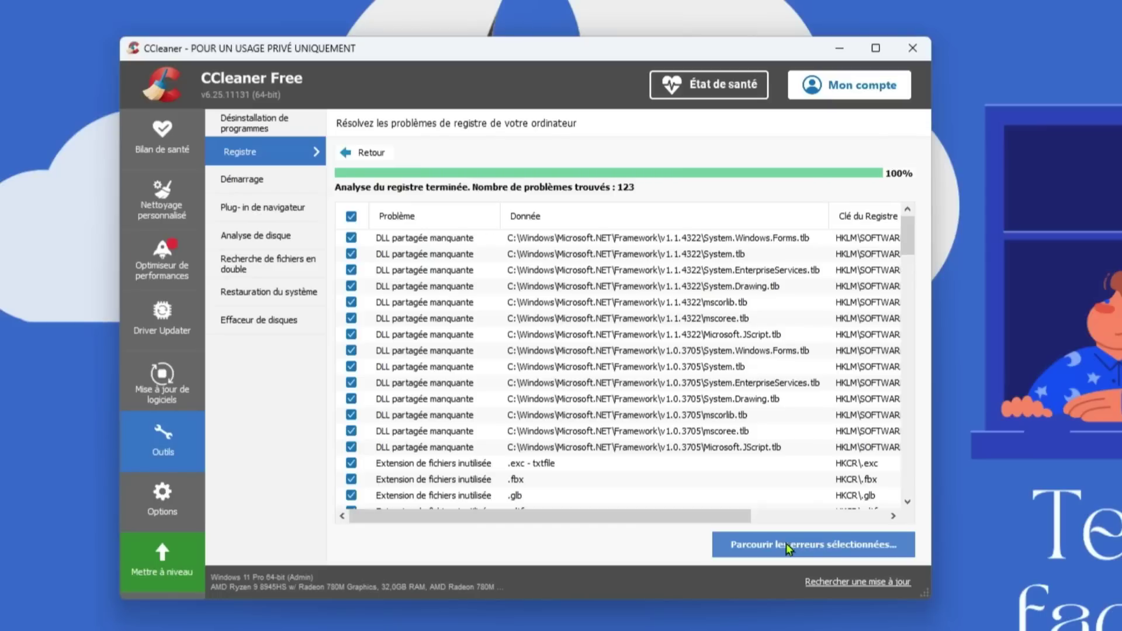
{"action": "left_click", "coordinate": [786, 543]}
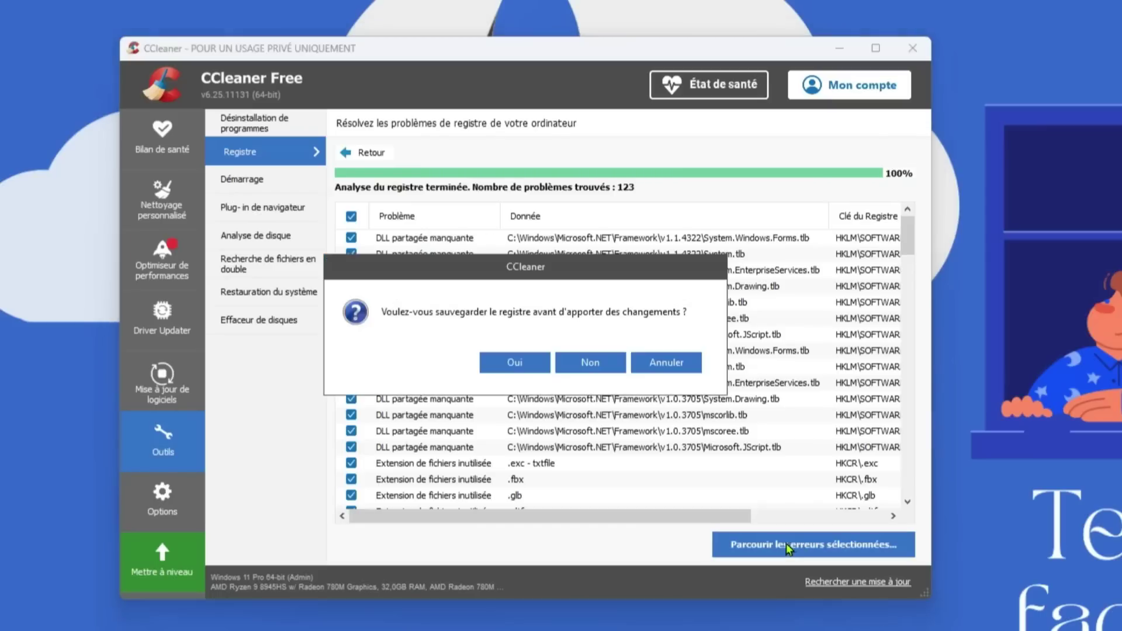
{"action": "left_click", "coordinate": [571, 363]}
{"action": "left_click", "coordinate": [564, 403]}
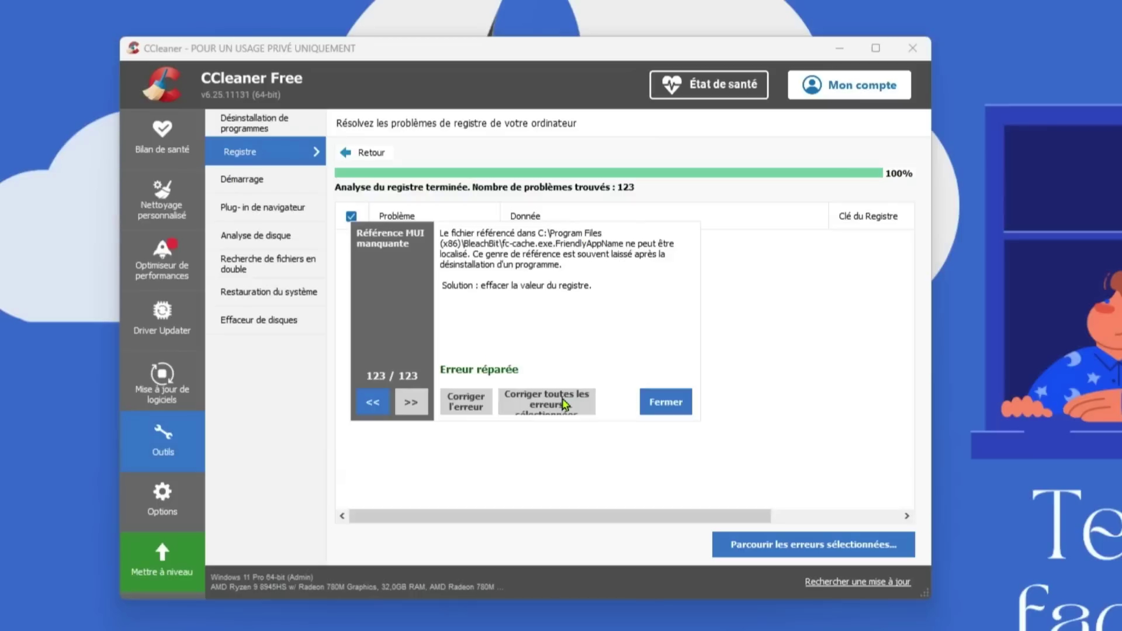